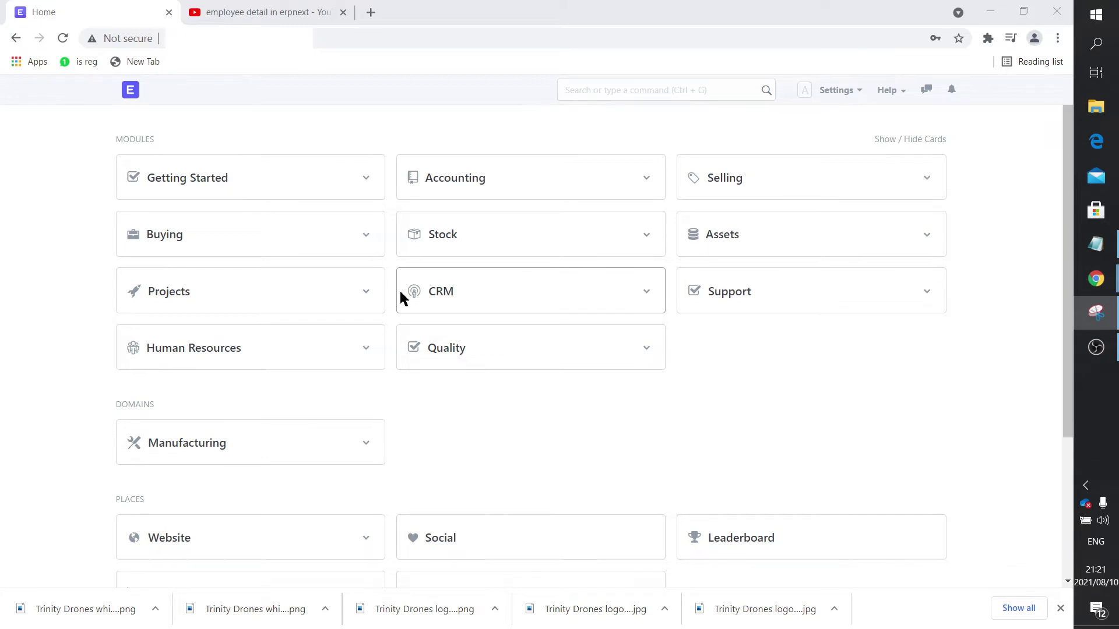
# Open the completed RCWorld purchase order PUR-ORD-2021-00001 from the Buying module's Purchase Order list
pyautogui.click(152, 235)
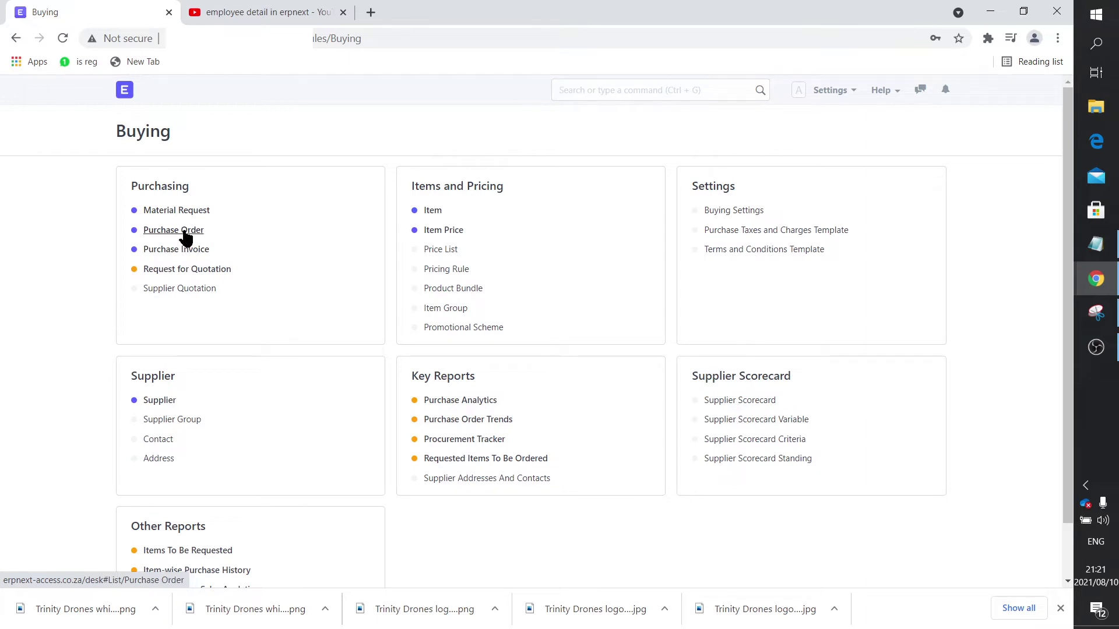
pyautogui.click(183, 231)
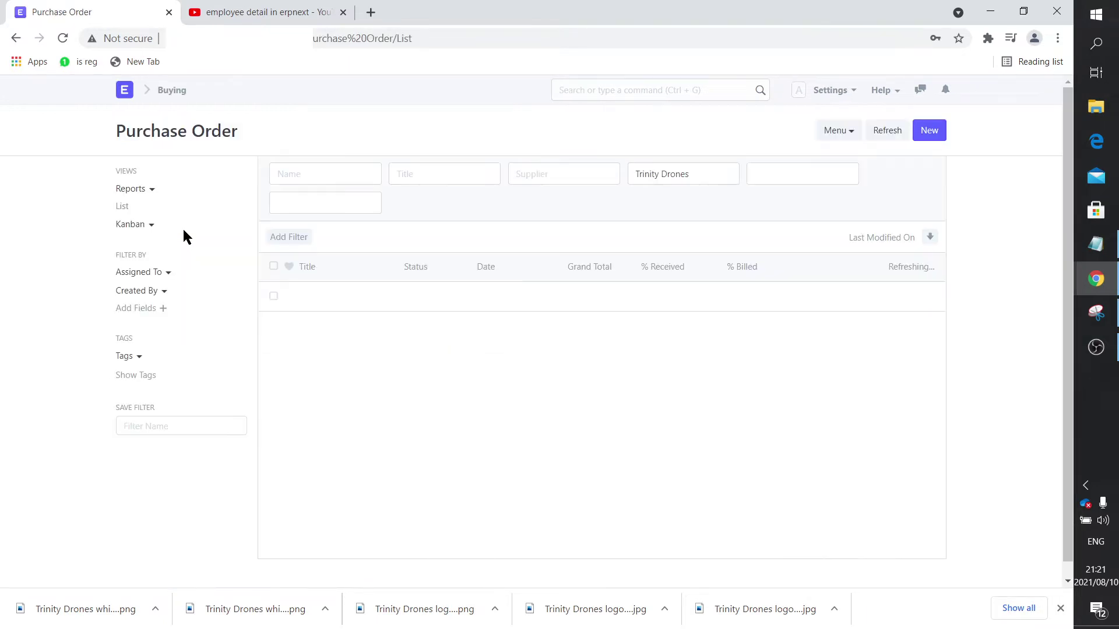
pyautogui.click(318, 297)
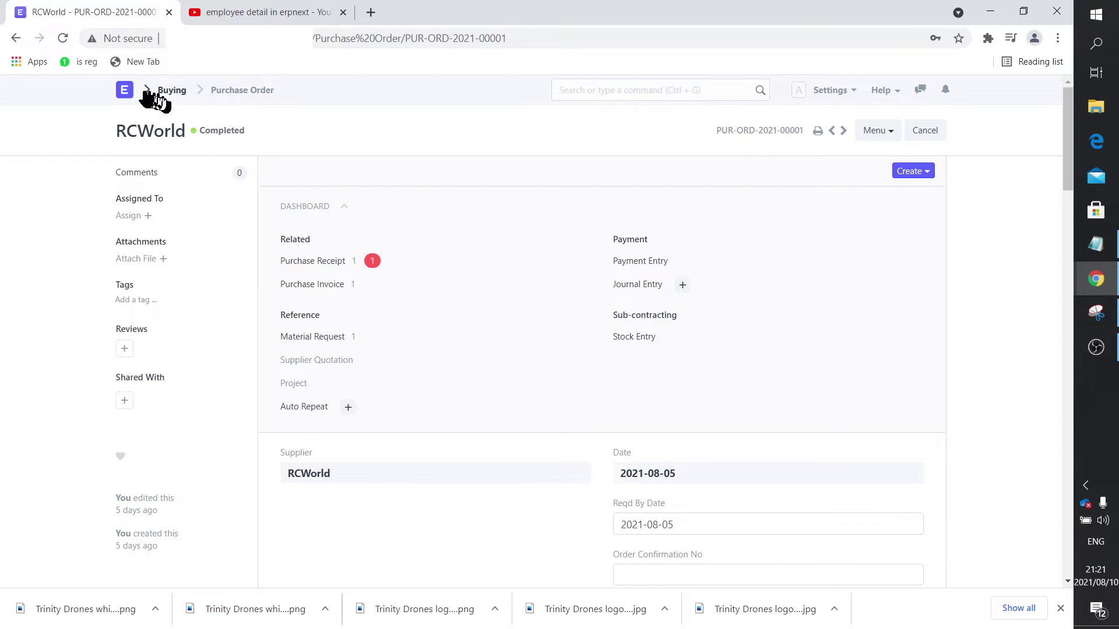
# Go to the home page, view the Selling module, then return to the home module cards
pyautogui.click(124, 91)
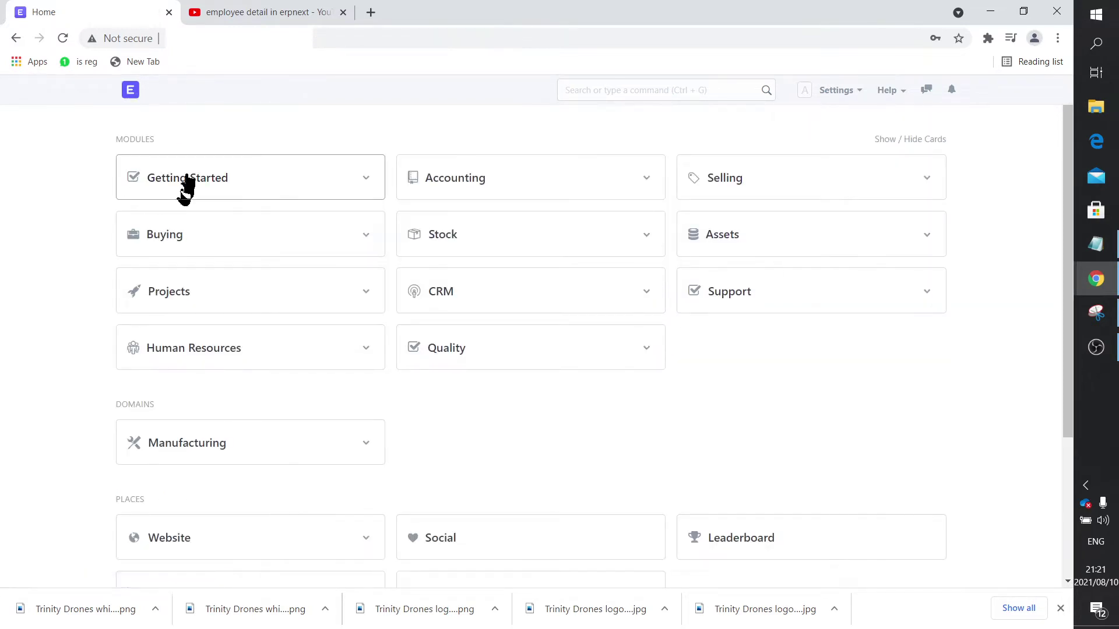
pyautogui.click(723, 185)
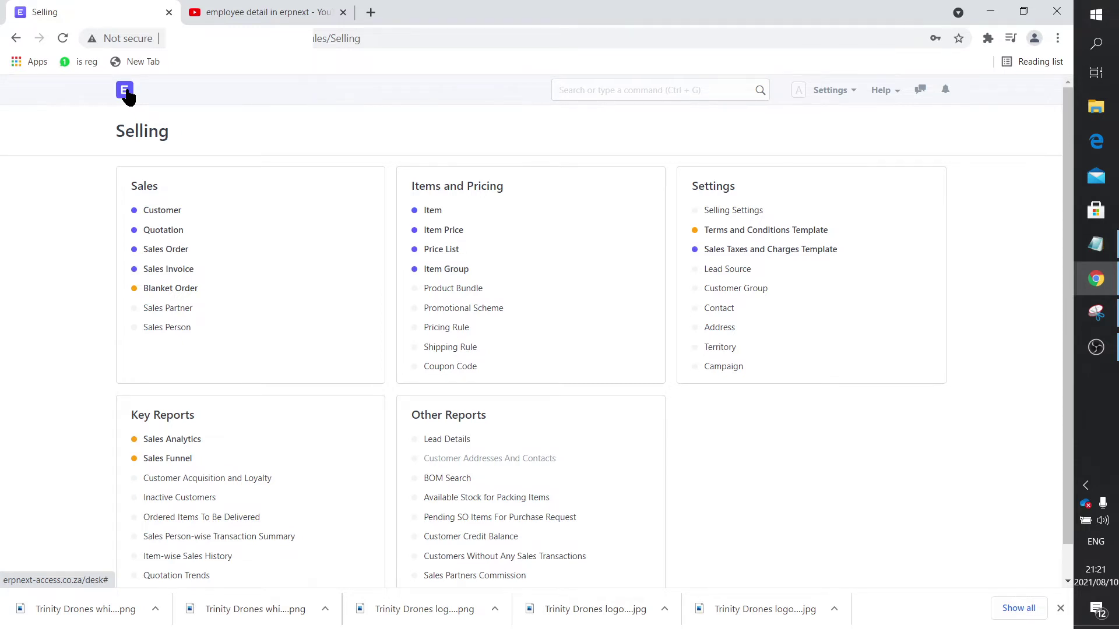
pyautogui.click(125, 90)
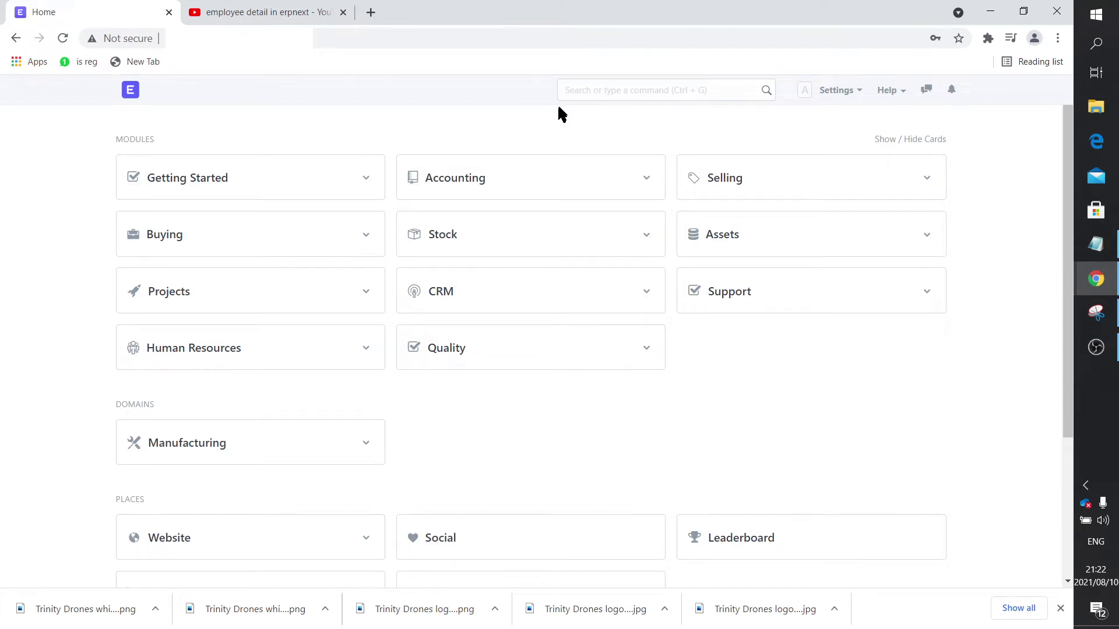
# Search 'workflow', open the Workflow list and start a new workflow
pyautogui.click(622, 89)
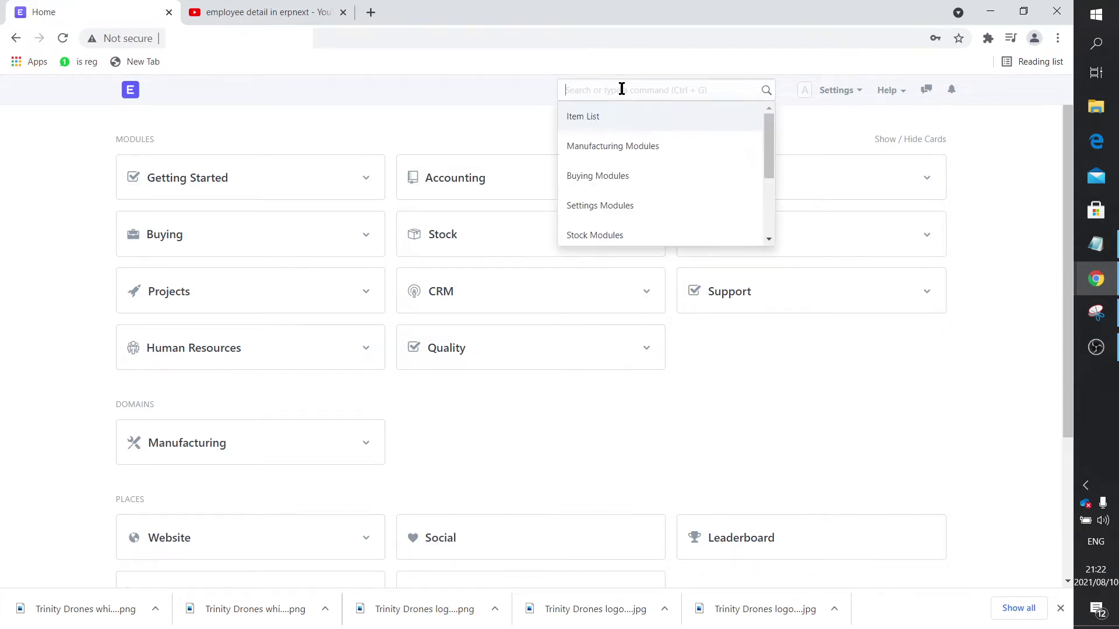
pyautogui.write('workflow')
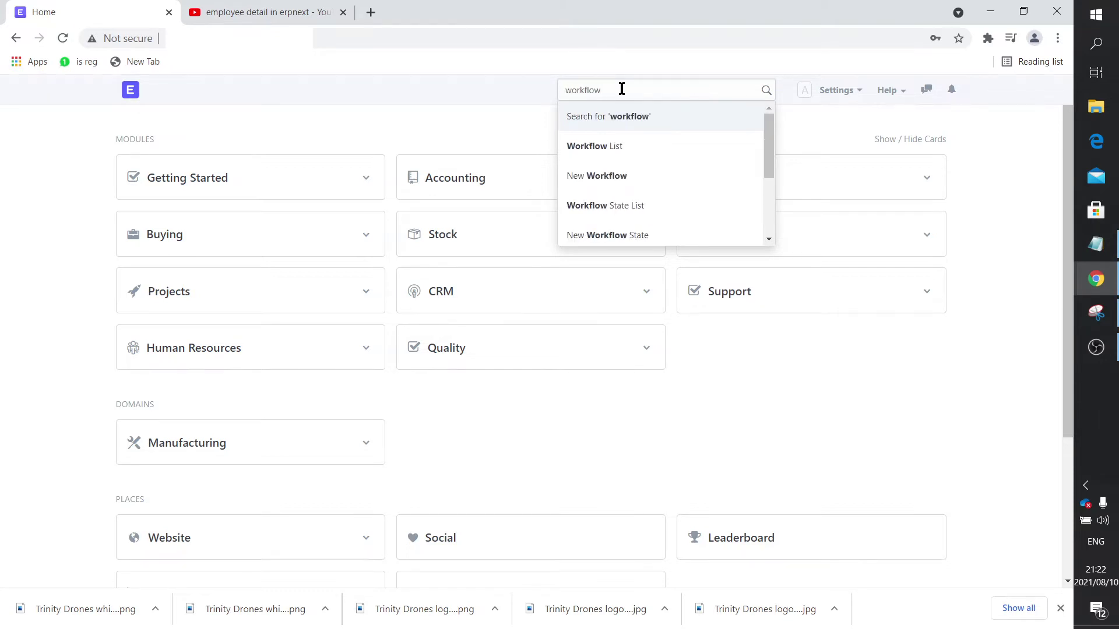
pyautogui.click(608, 145)
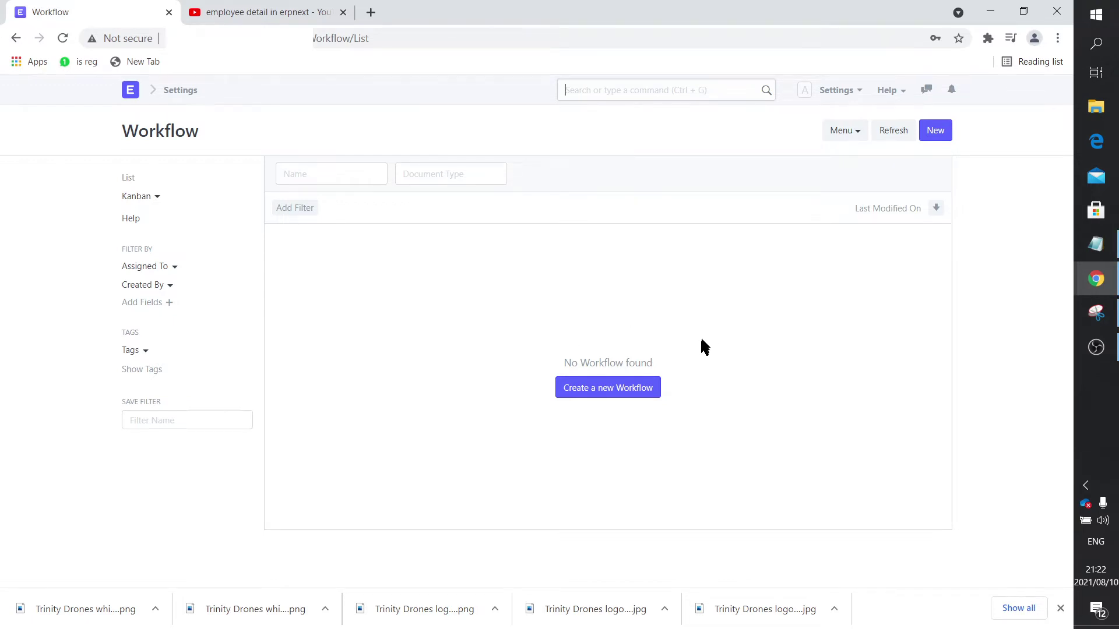
pyautogui.click(603, 389)
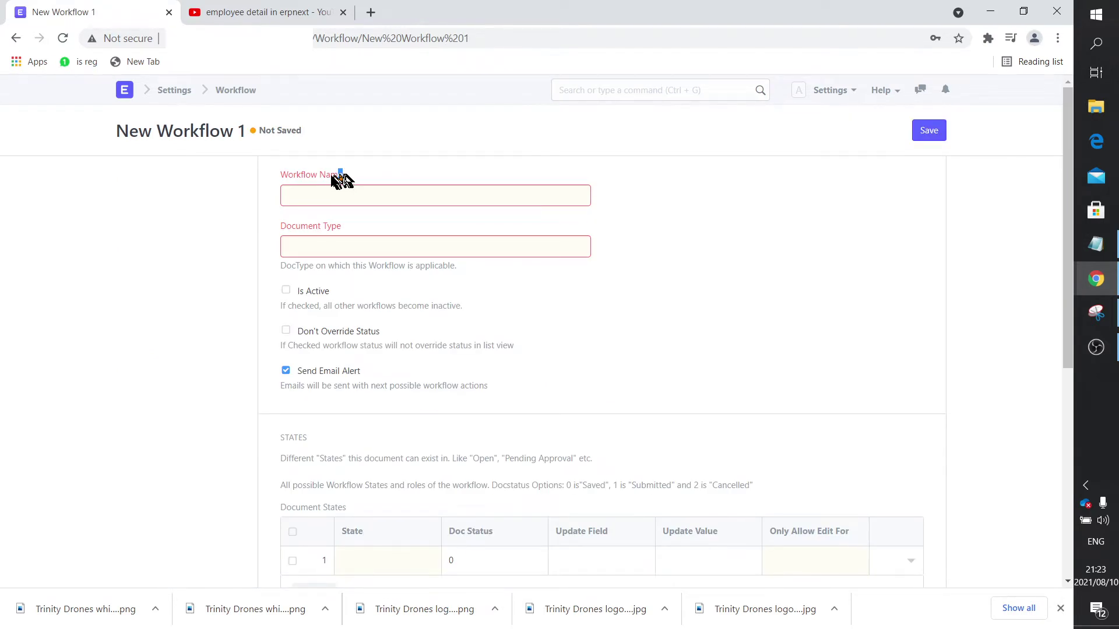
# Name the workflow 'Quotation Approval' and set its Document Type to Quotation
pyautogui.moveTo(342, 176); pyautogui.dragTo(273, 182)
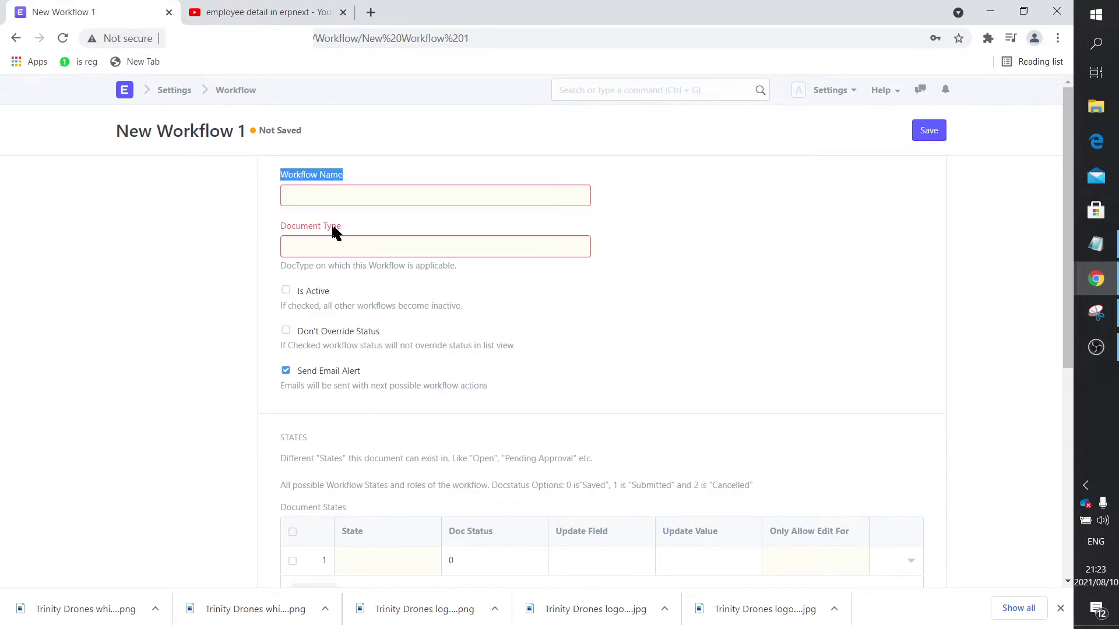
pyautogui.moveTo(335, 232); pyautogui.dragTo(277, 230)
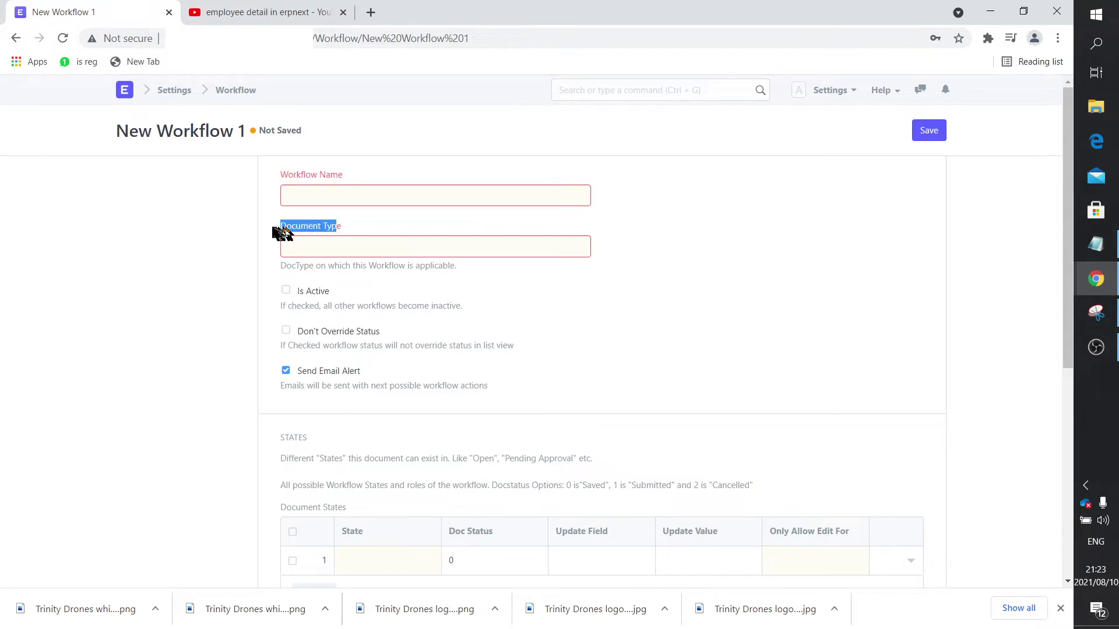
pyautogui.click(346, 191)
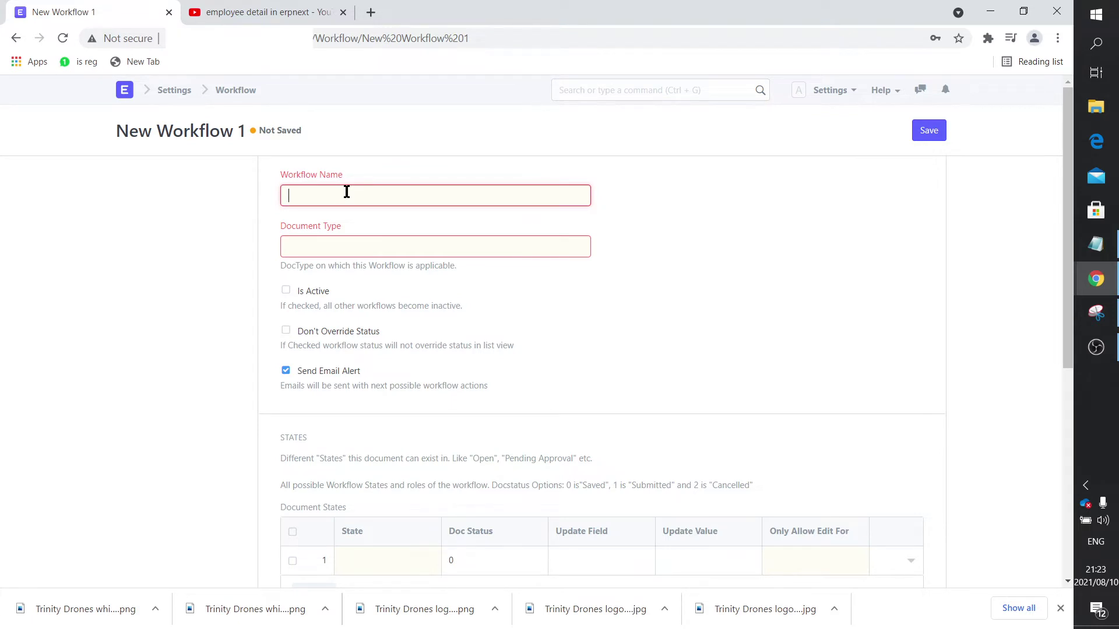
pyautogui.write('Quotation Approv')
pyautogui.write('al')
pyautogui.click(344, 249)
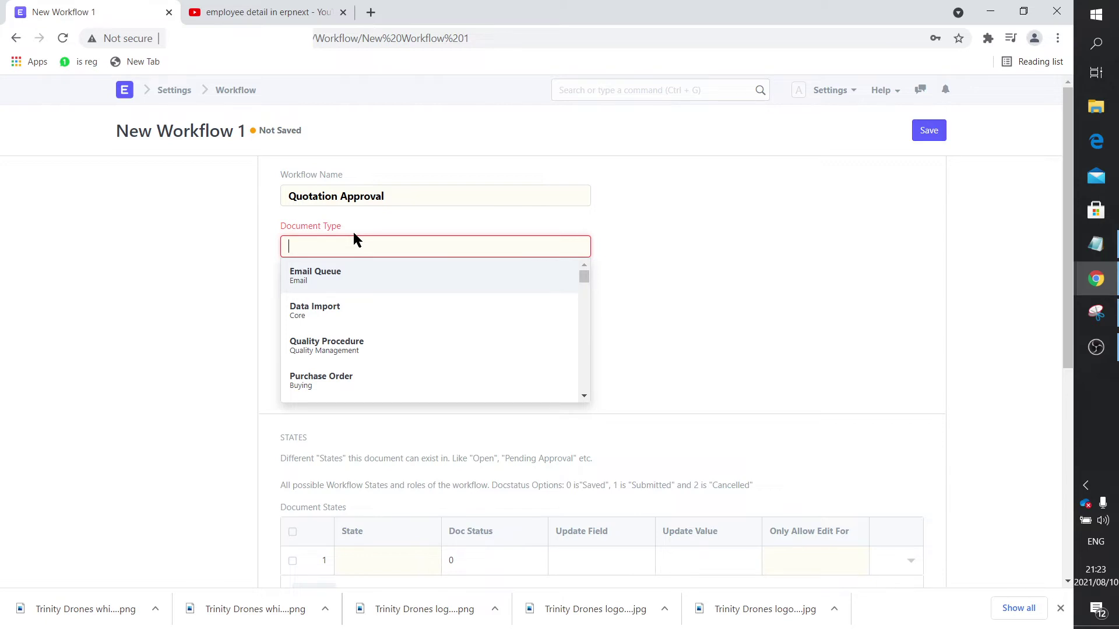
pyautogui.write('Quot')
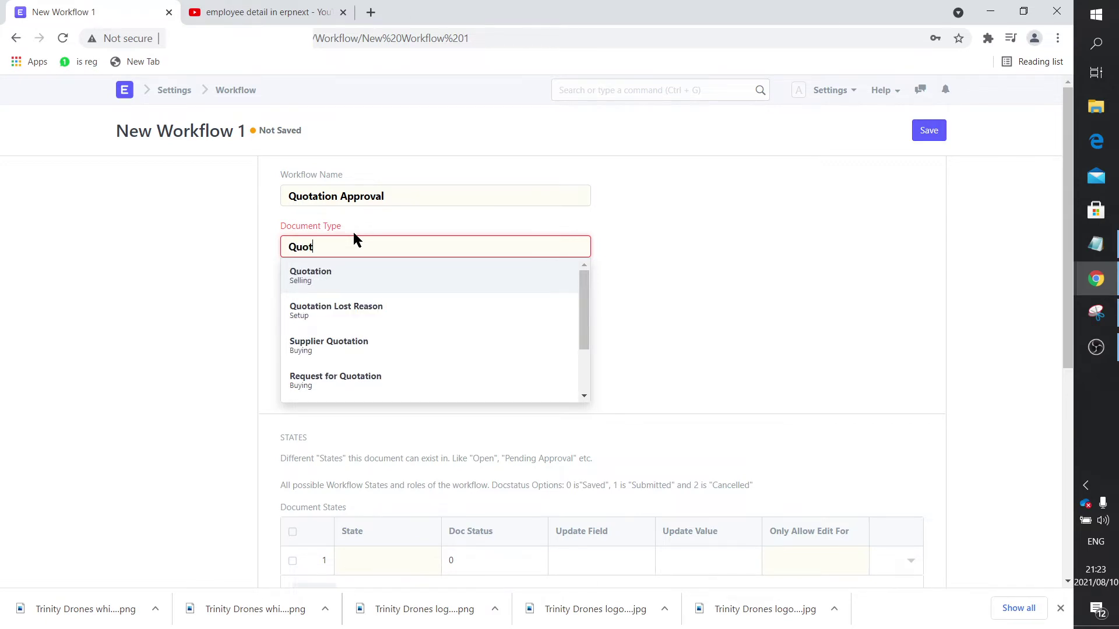
pyautogui.click(331, 273)
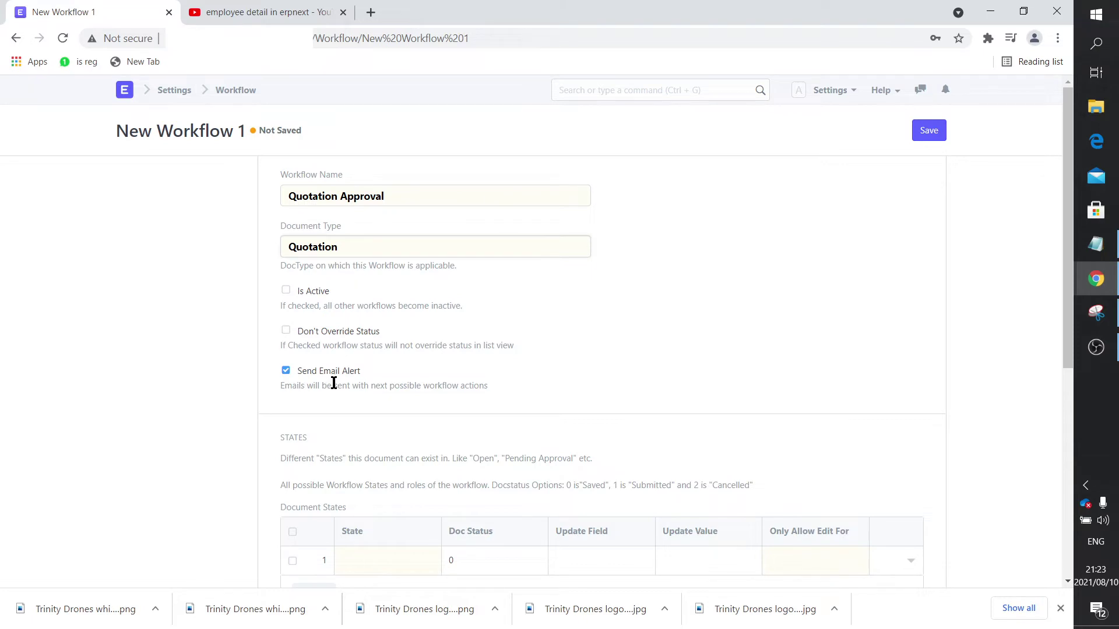
pyautogui.scroll(-3, 453, 435)
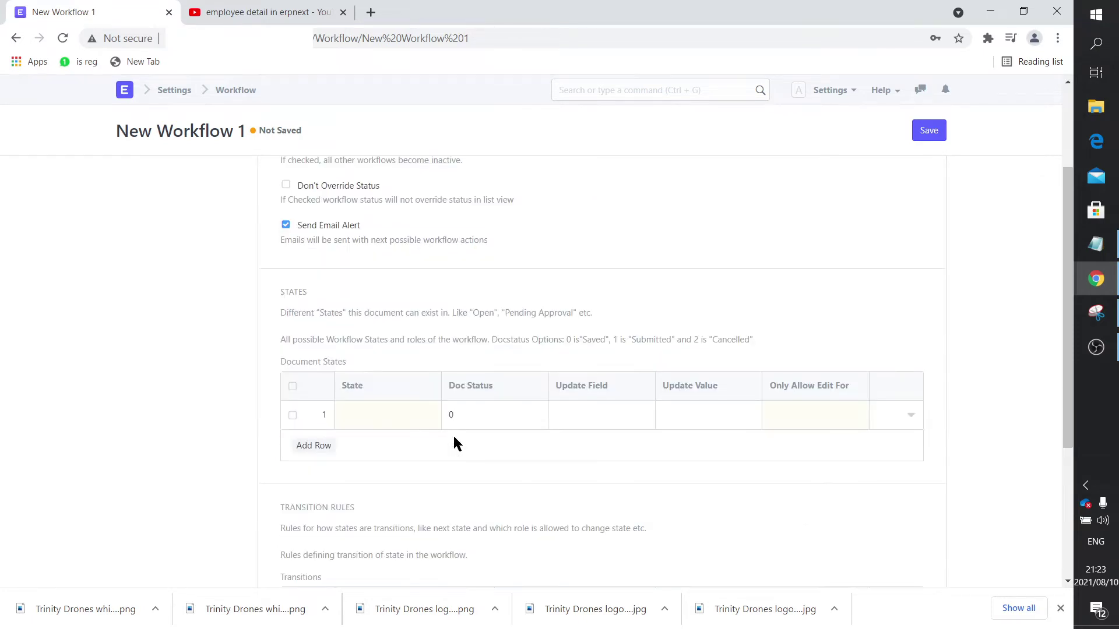
pyautogui.scroll(-1, 452, 434)
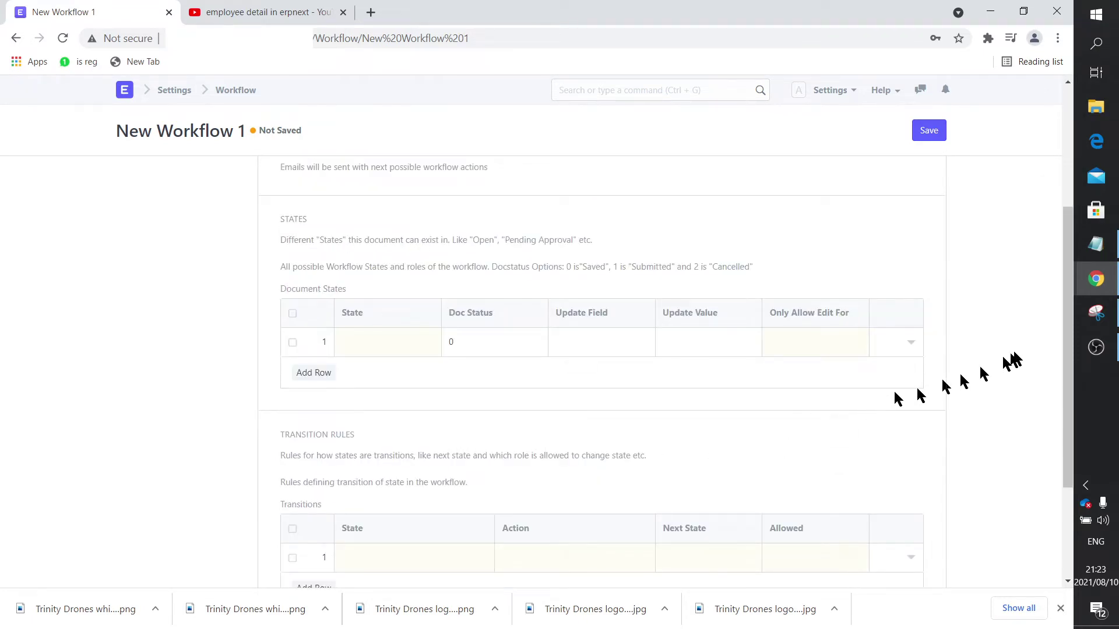
pyautogui.moveTo(1068, 328); pyautogui.dragTo(1066, 346)
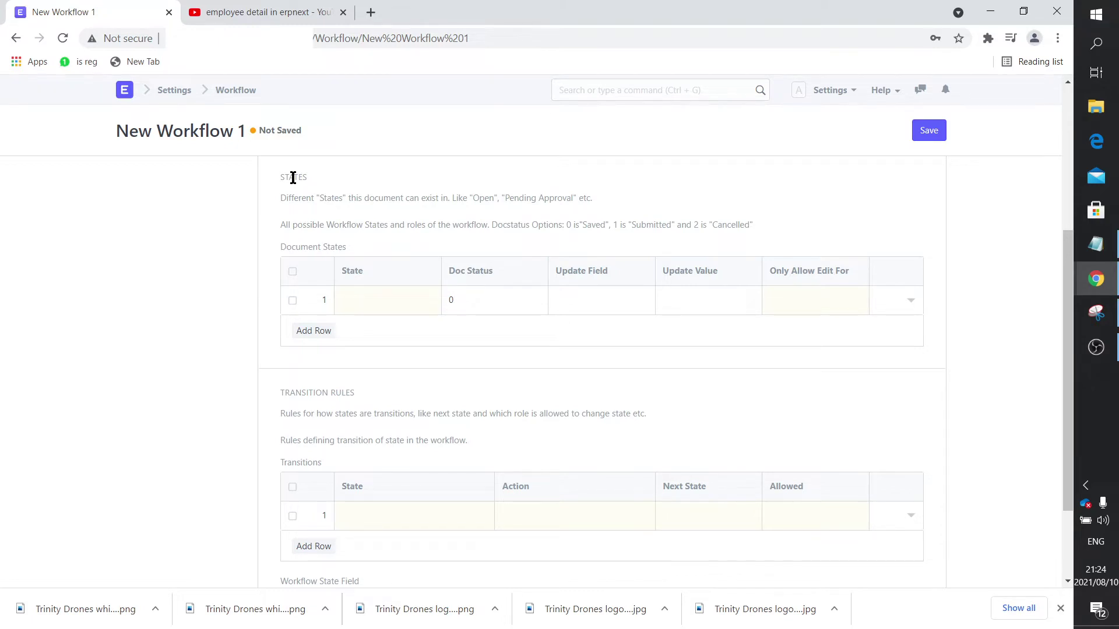
pyautogui.click(353, 304)
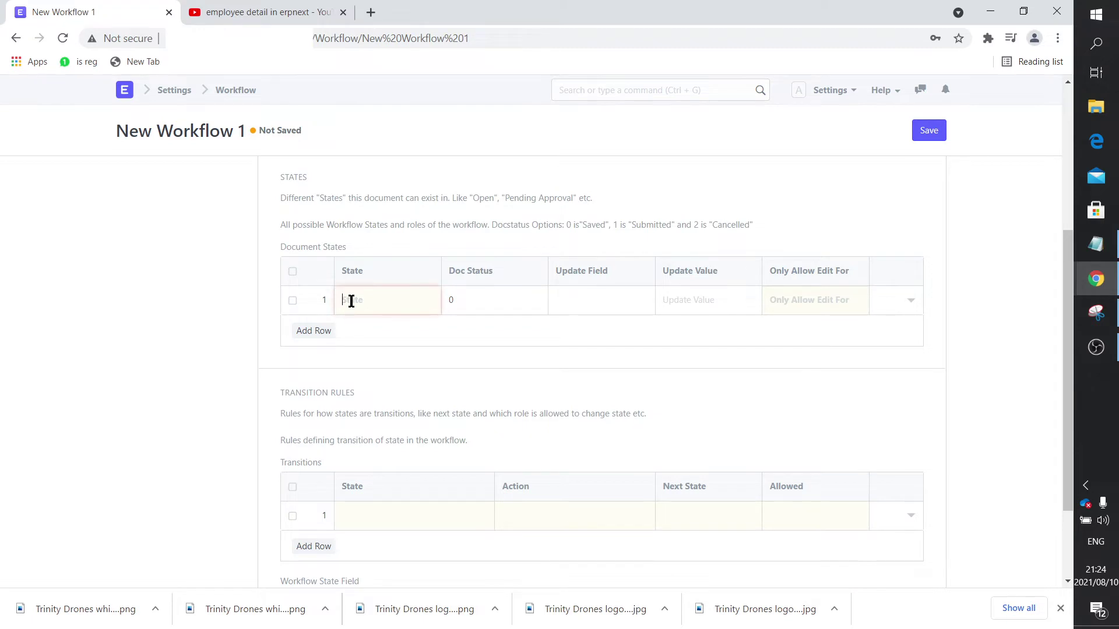
pyautogui.click(232, 347)
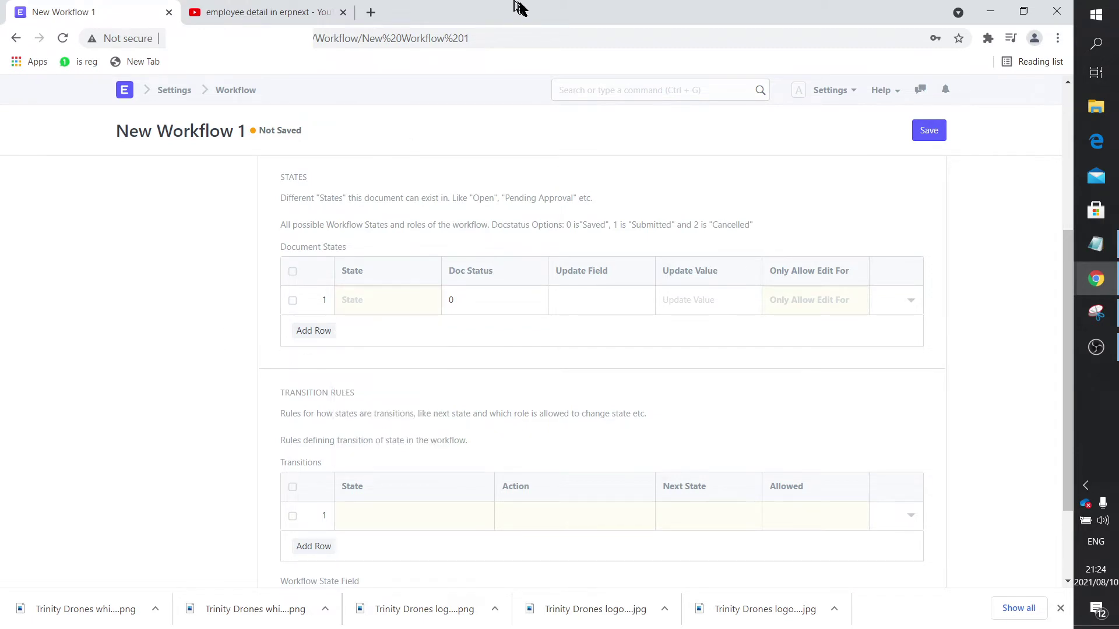
pyautogui.click(558, 92)
pyautogui.write('wo')
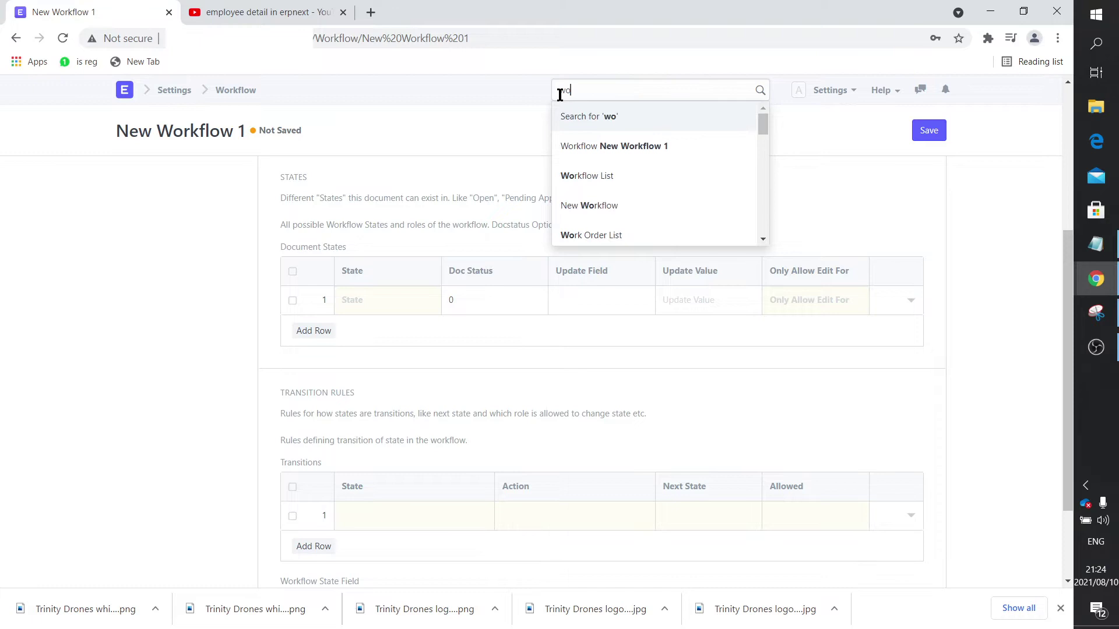
pyautogui.write('rkflow')
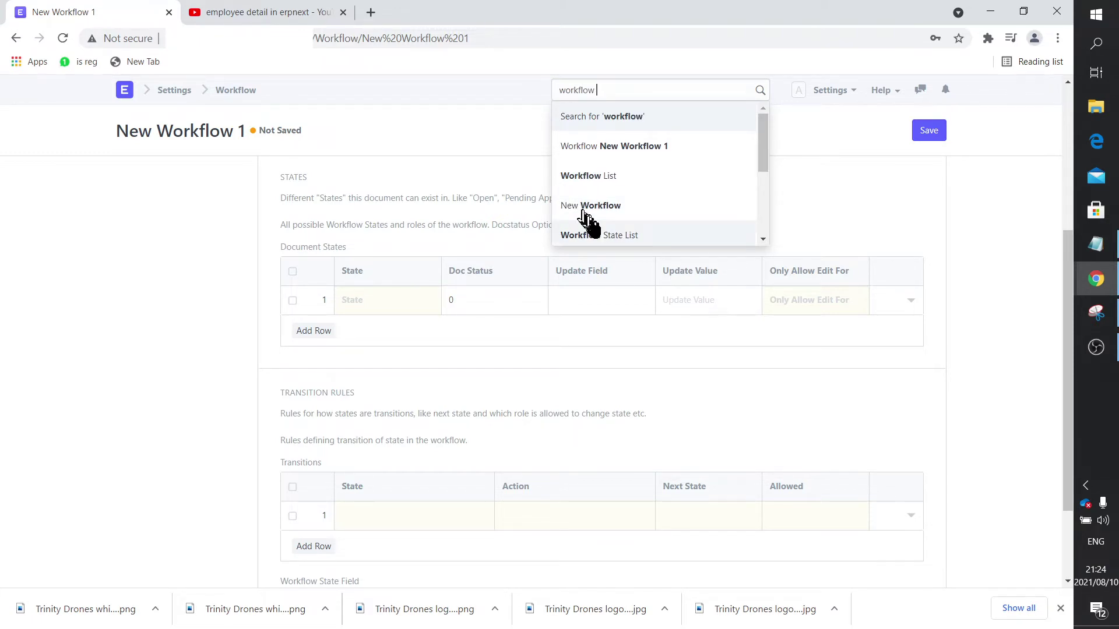
pyautogui.click(594, 233)
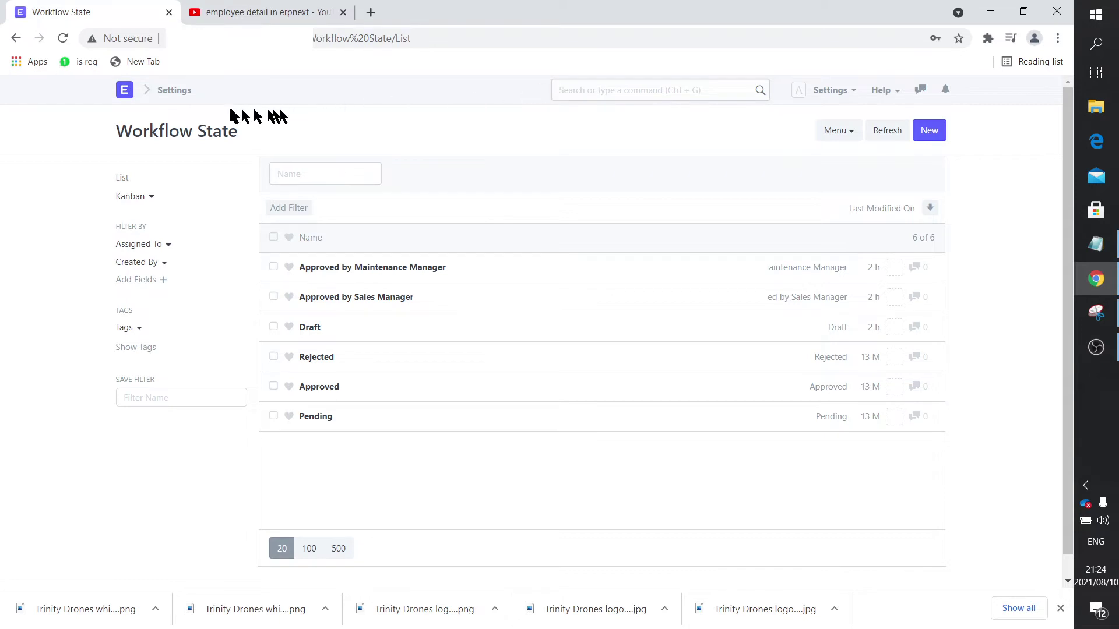
pyautogui.write('workflow')
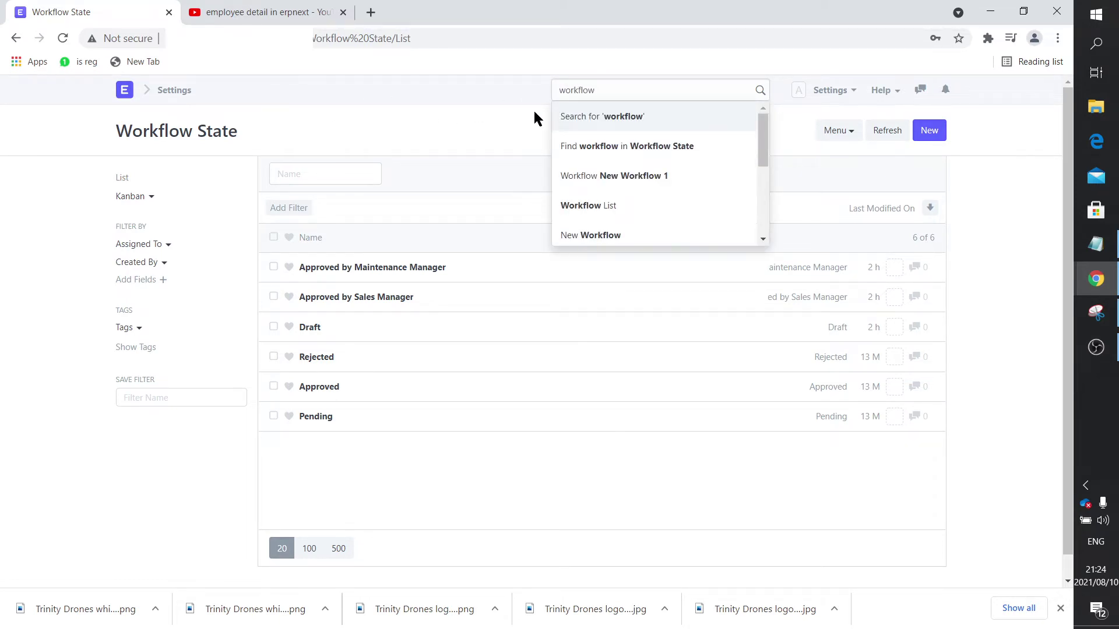
# Add the Draft document state, editable only by Sales User
pyautogui.click(617, 174)
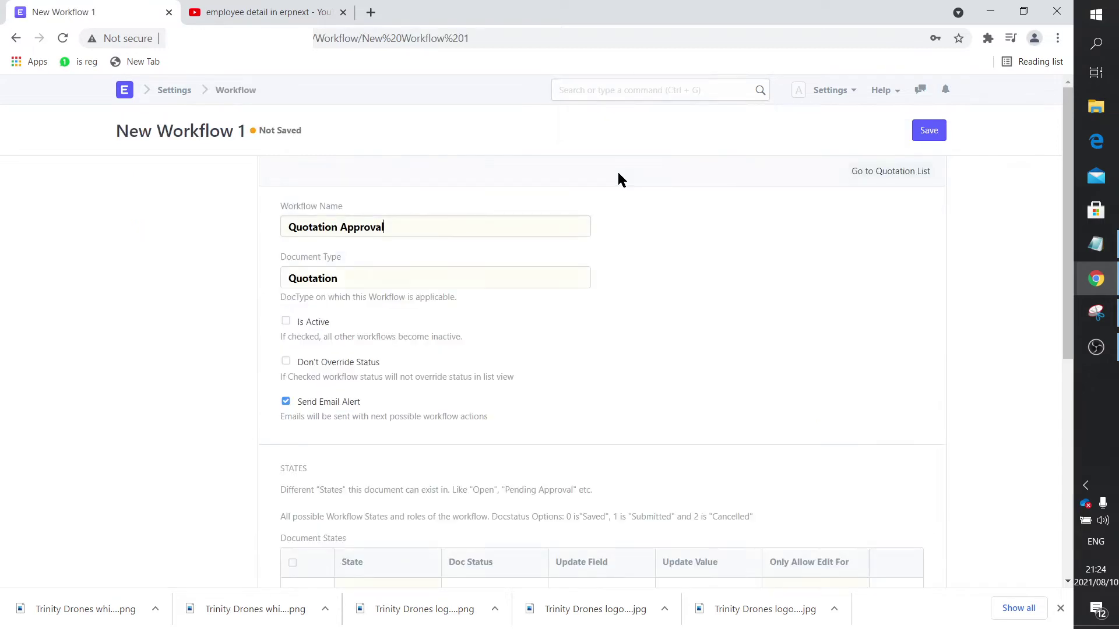
pyautogui.scroll(-5, 527, 297)
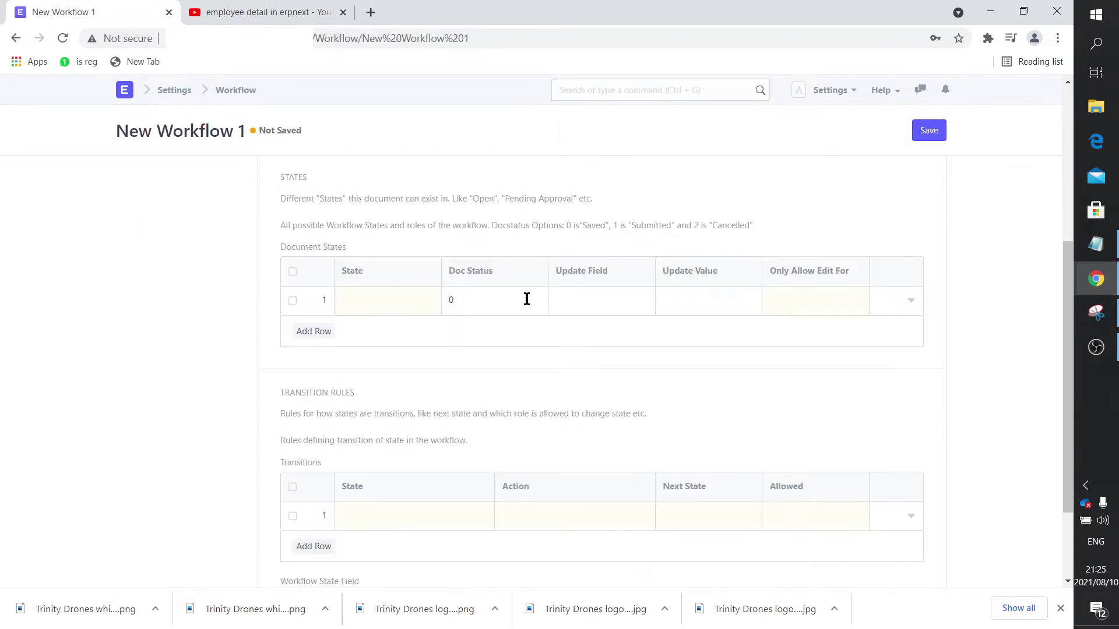
pyautogui.click(392, 300)
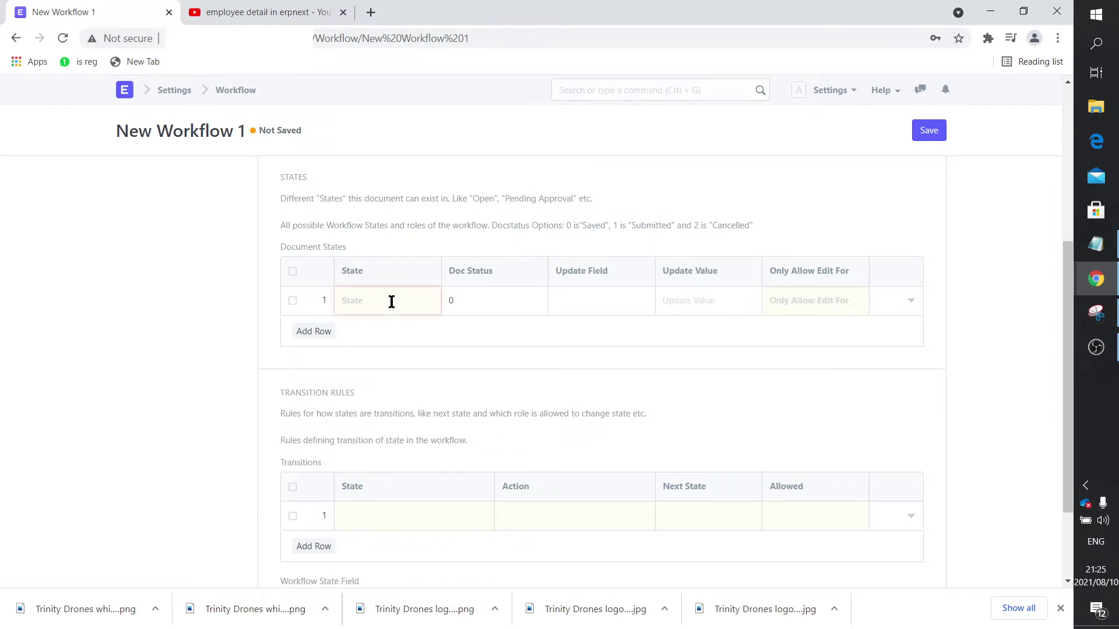
pyautogui.click(375, 406)
pyautogui.click(823, 303)
pyautogui.write('Sales')
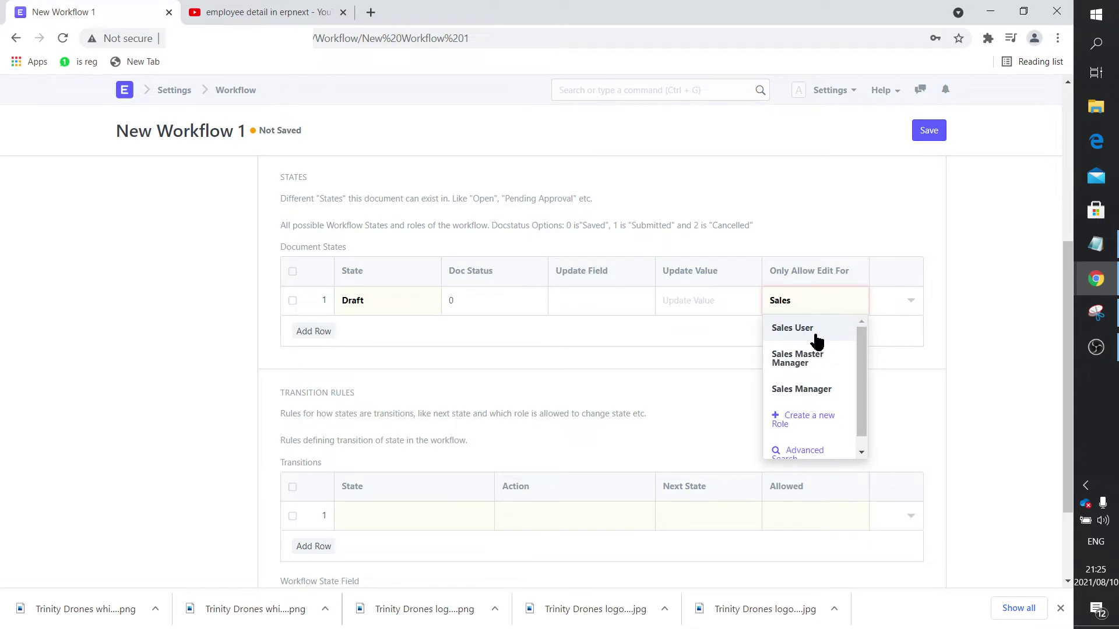
pyautogui.click(812, 330)
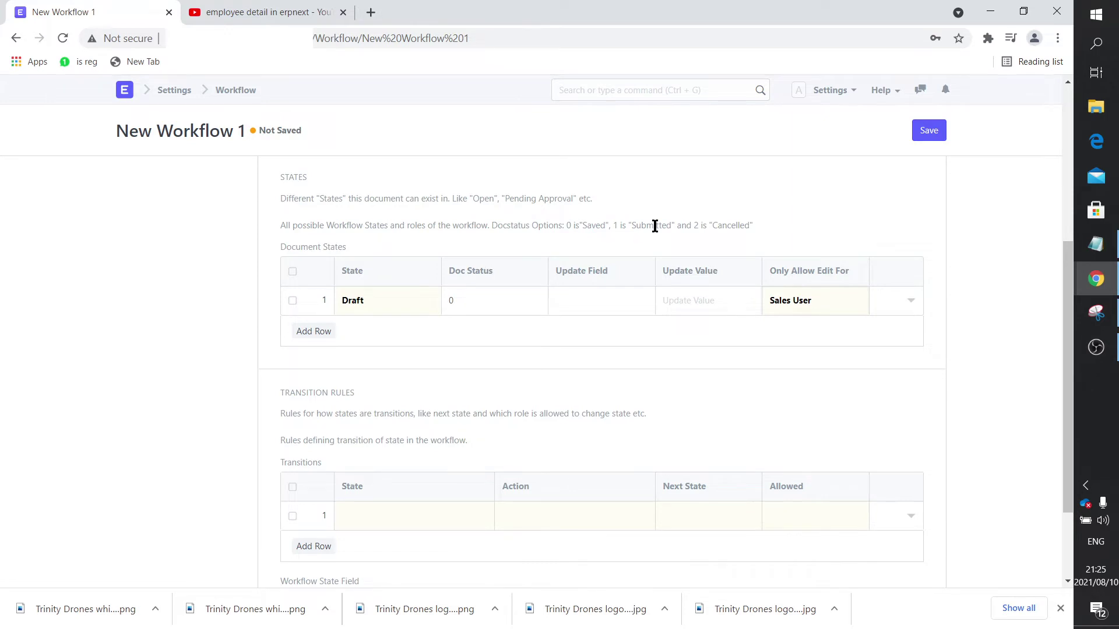
# Add the Approved by Sales Manager state, editable only by Sales Manager
pyautogui.click(321, 332)
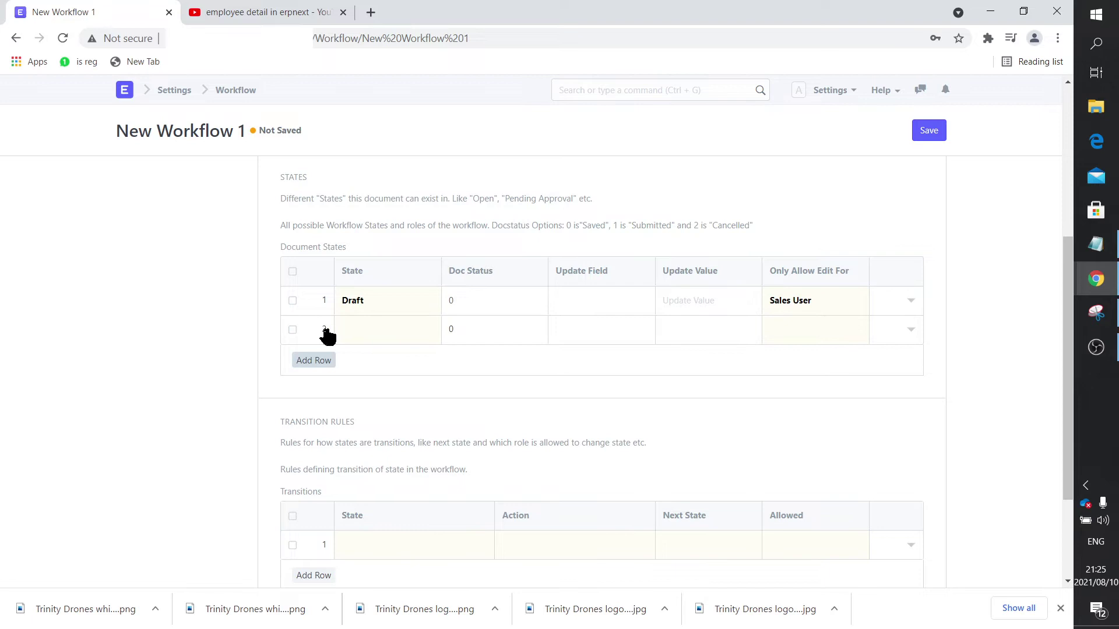
pyautogui.click(382, 326)
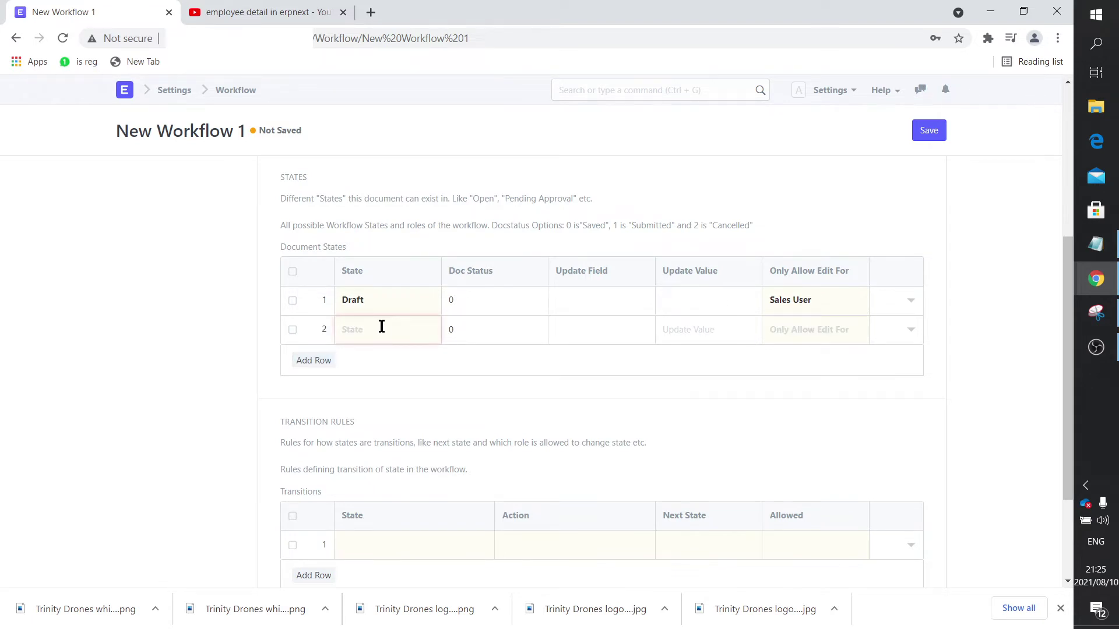
pyautogui.write('Appro')
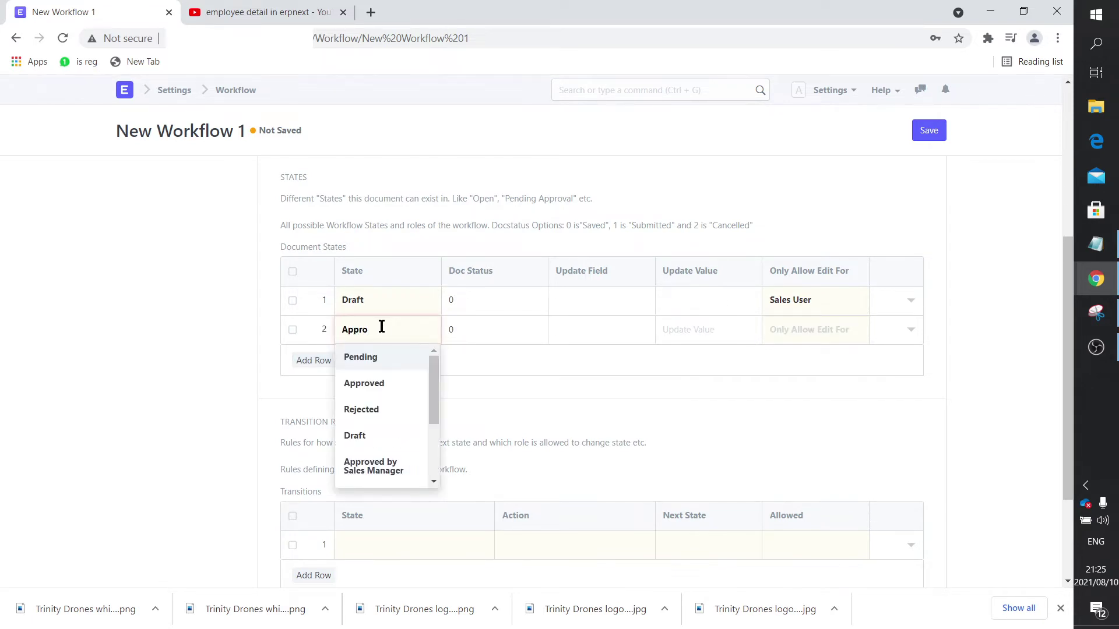
pyautogui.write('ved')
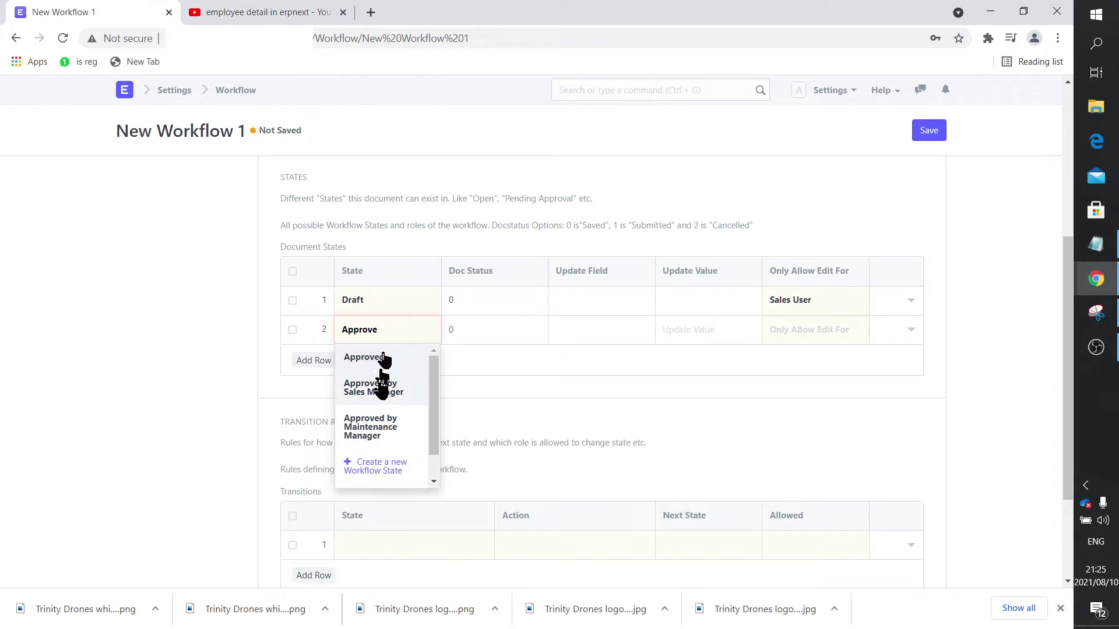
pyautogui.click(377, 389)
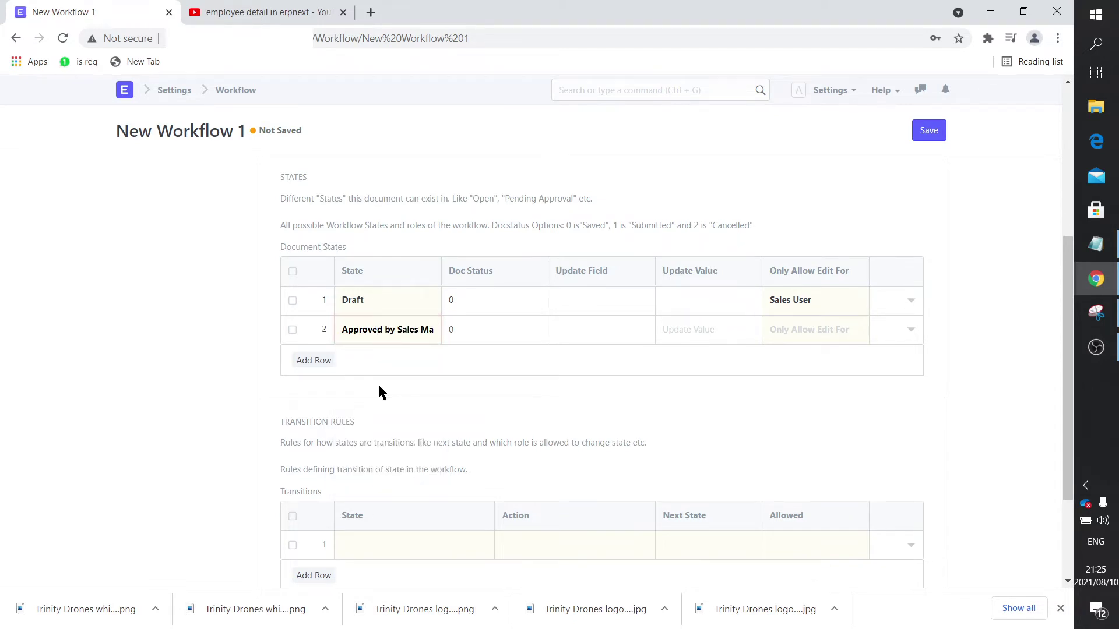
pyautogui.click(796, 329)
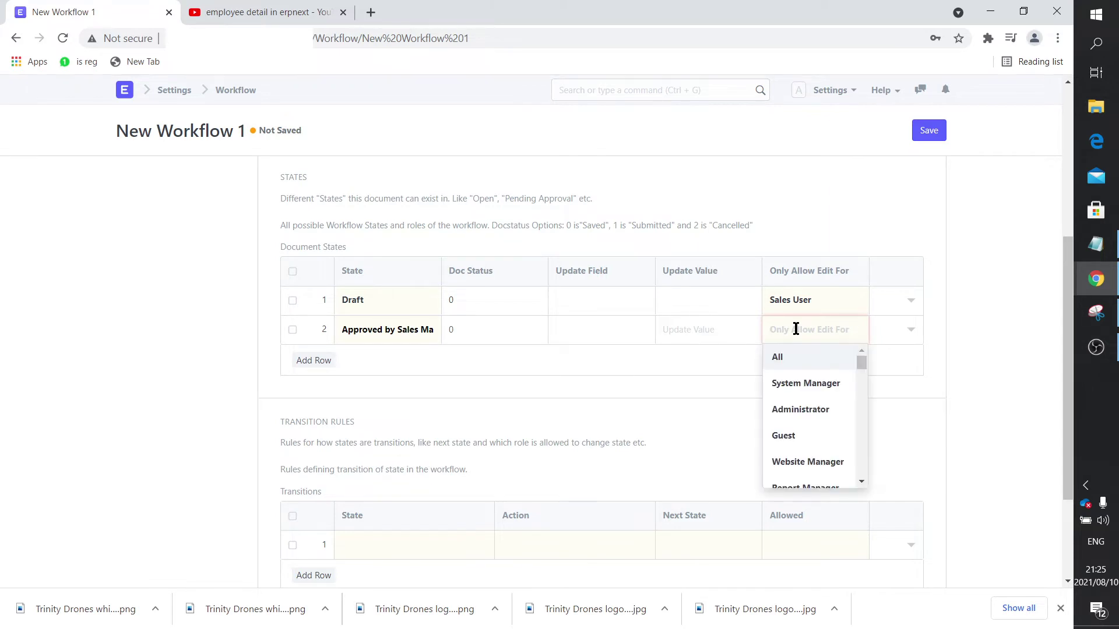
pyautogui.write('Sales')
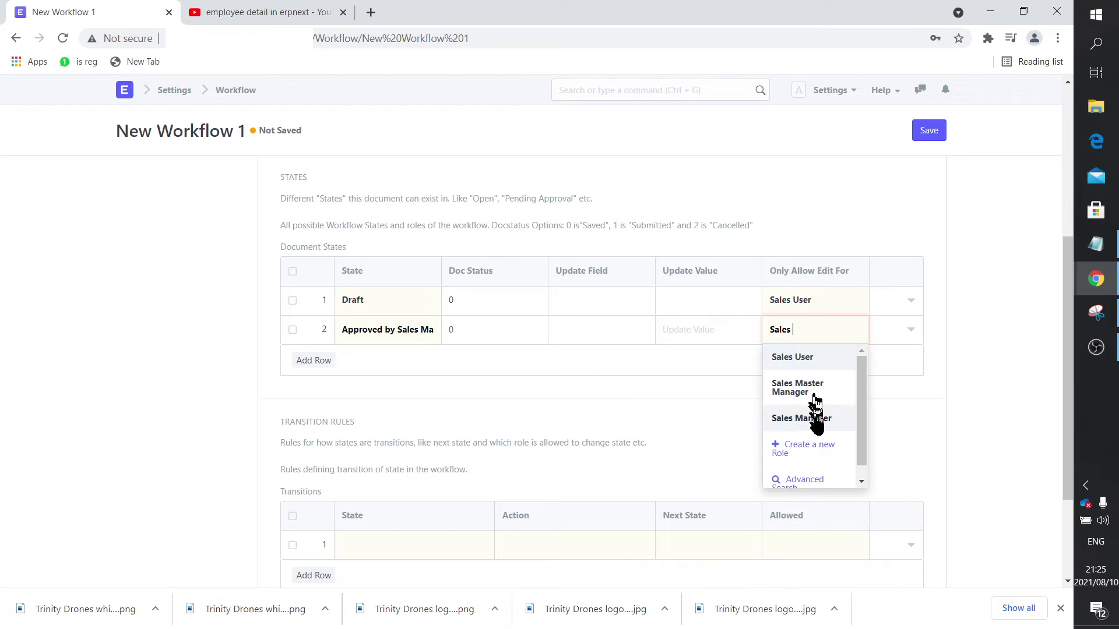
pyautogui.click(812, 415)
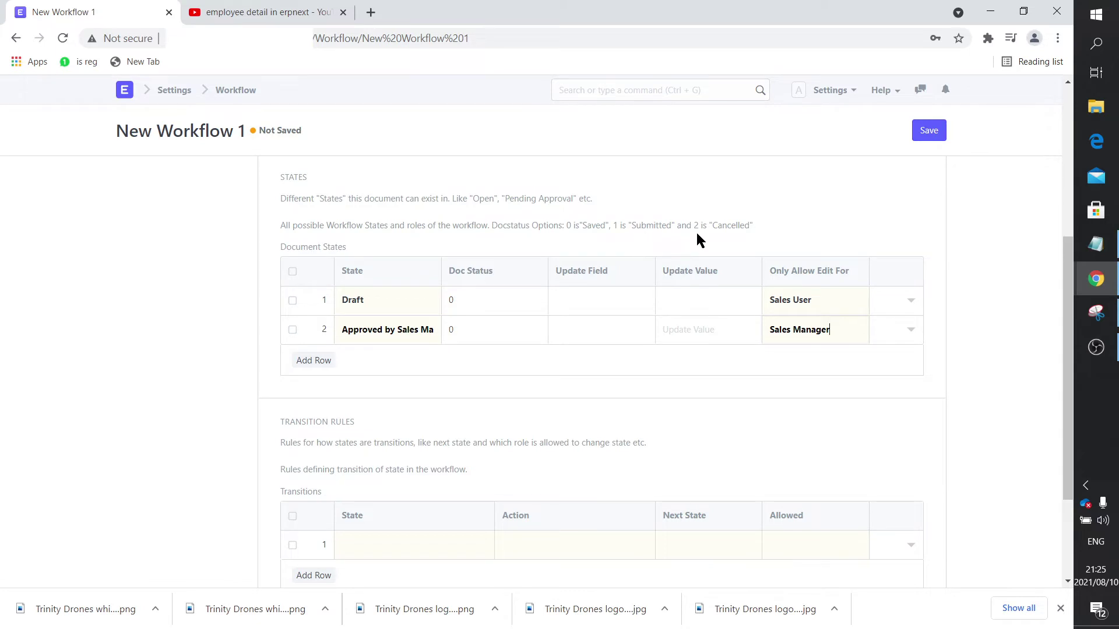
# Add the Approved by Maintenance Manager state with Doc Status 1, editable by Maintenance Manager
pyautogui.click(321, 362)
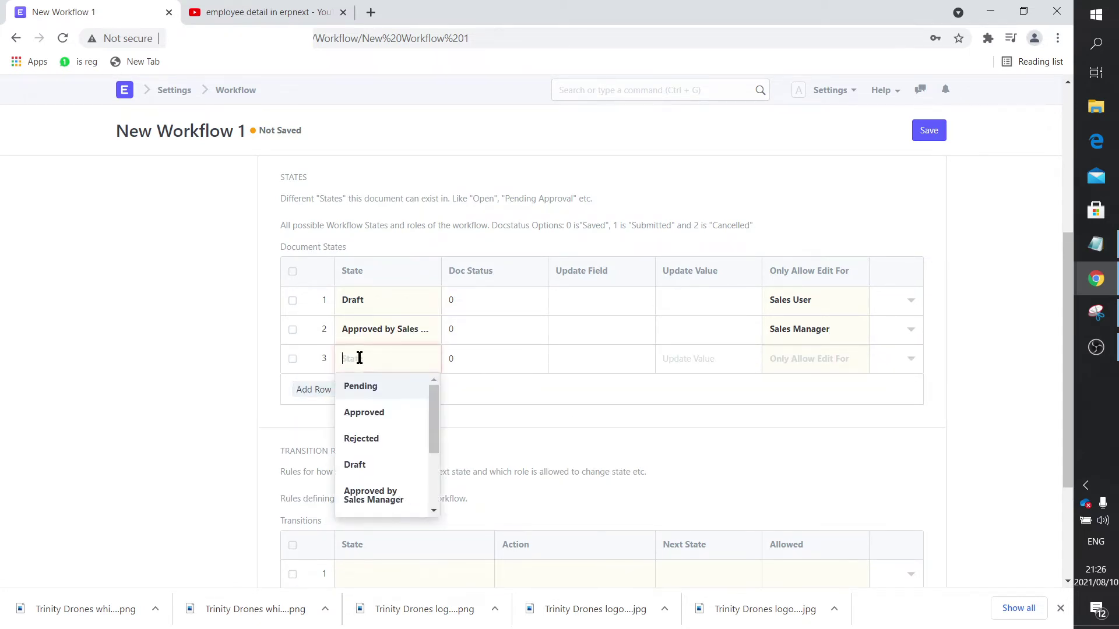
pyautogui.write('Approved')
pyautogui.click(358, 456)
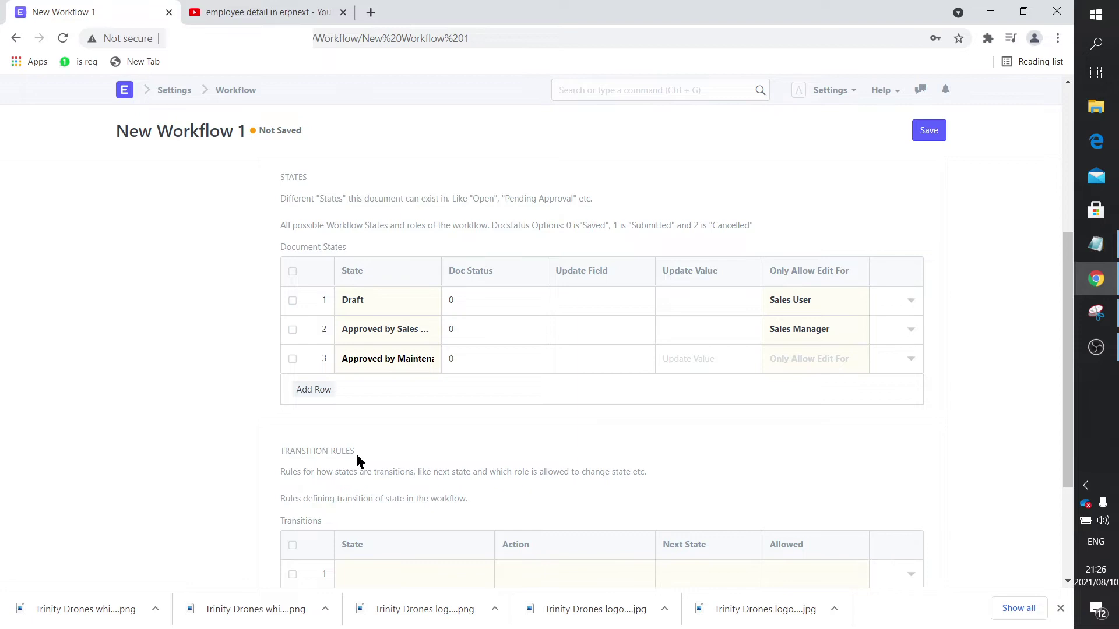
pyautogui.click(462, 359)
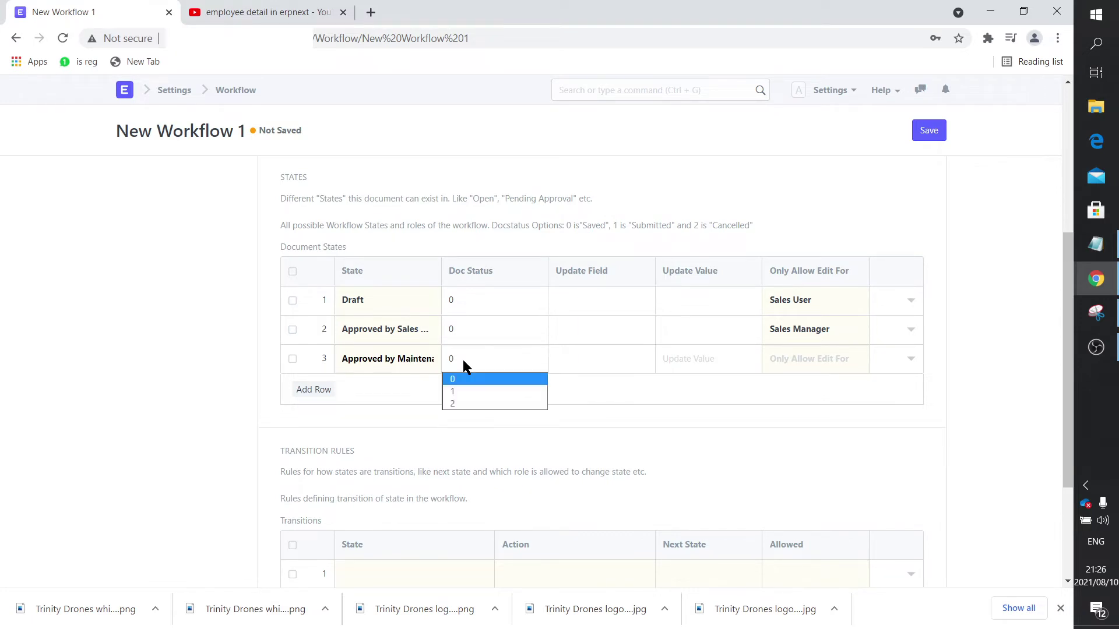
pyautogui.click(457, 391)
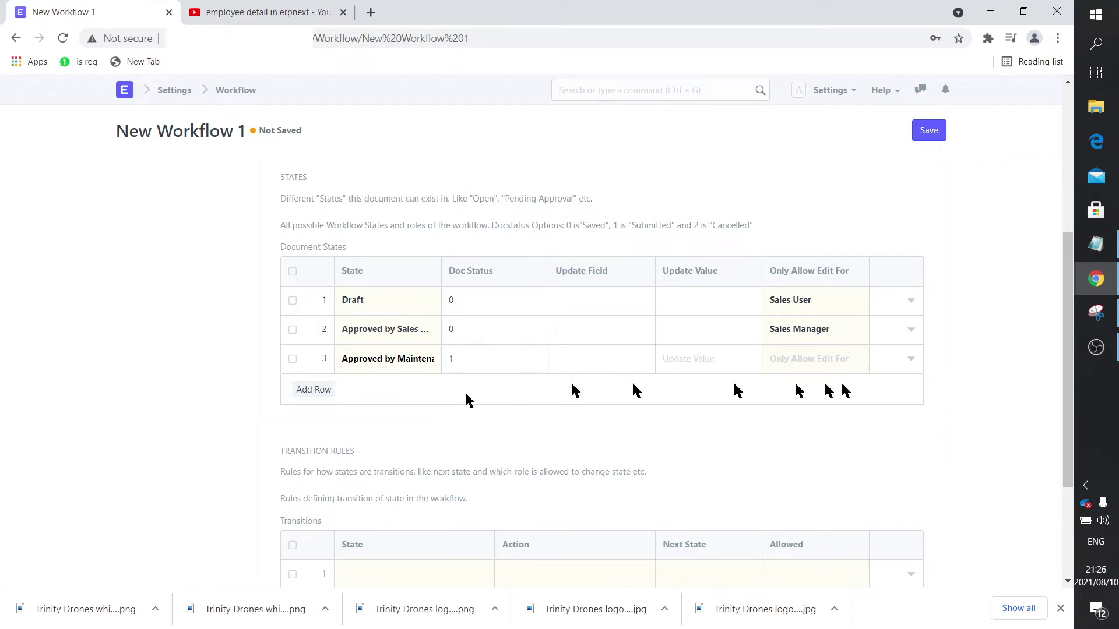
pyautogui.click(819, 361)
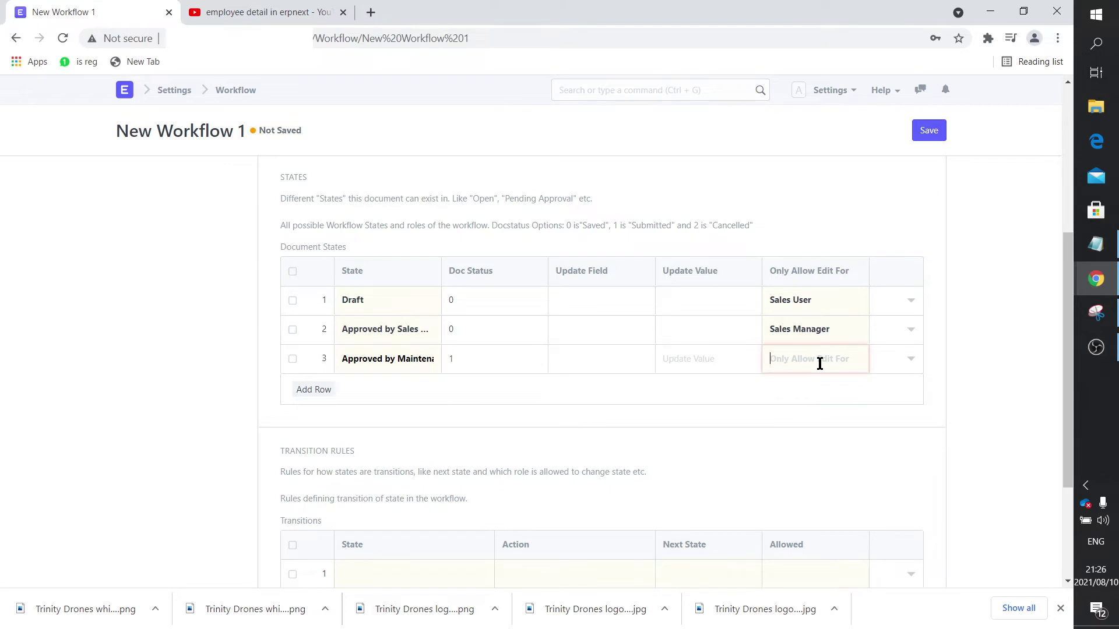
pyautogui.write('A')
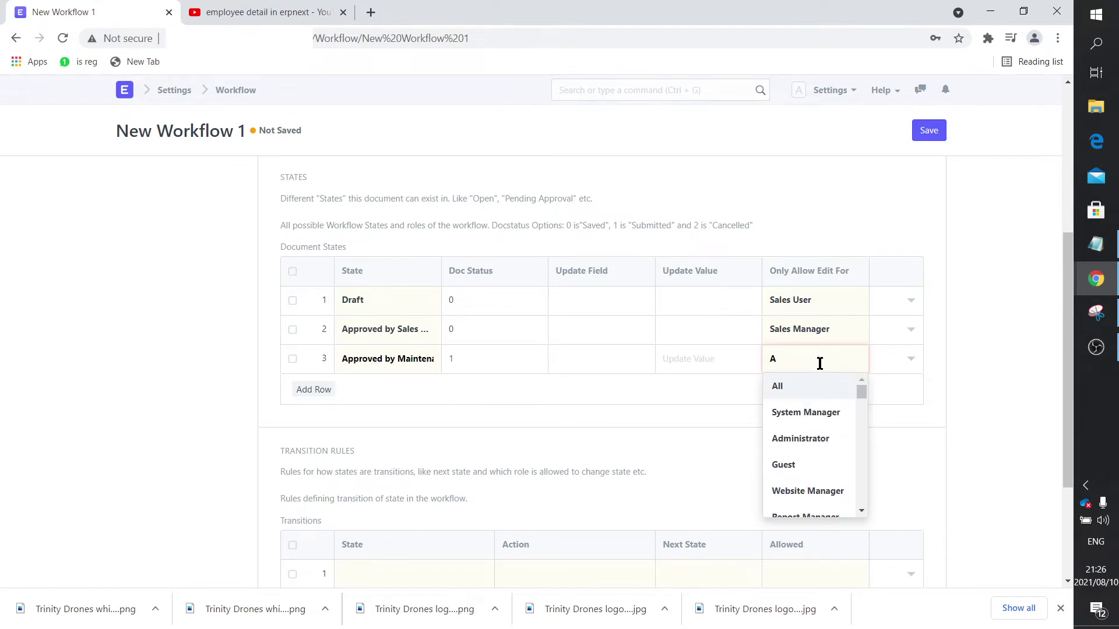
pyautogui.press('BackSpace')
pyautogui.write('Maint')
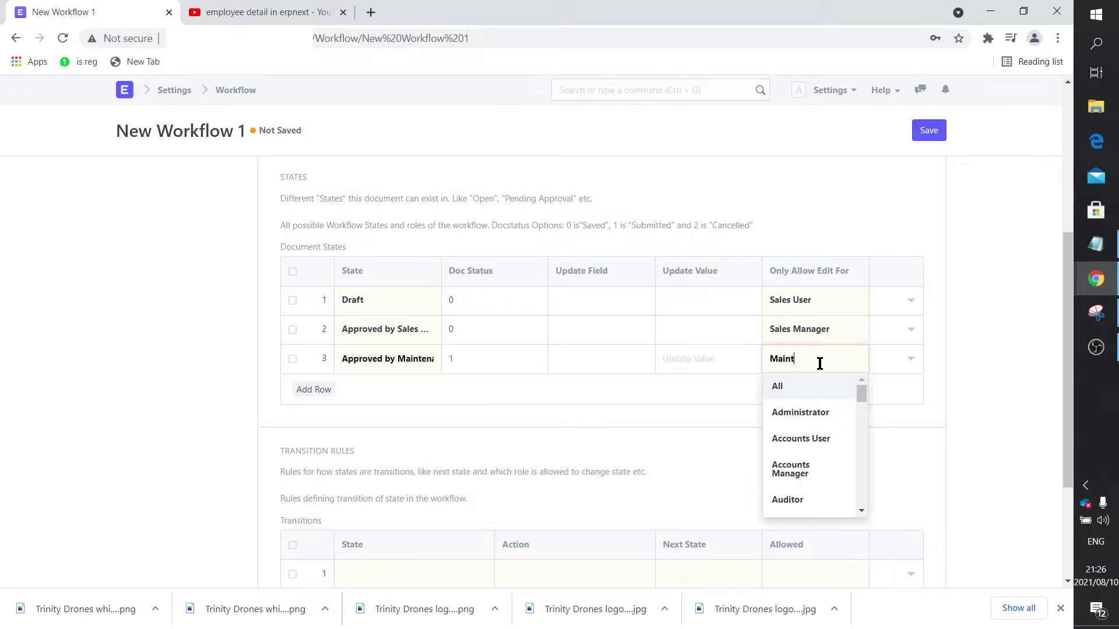
pyautogui.click(817, 422)
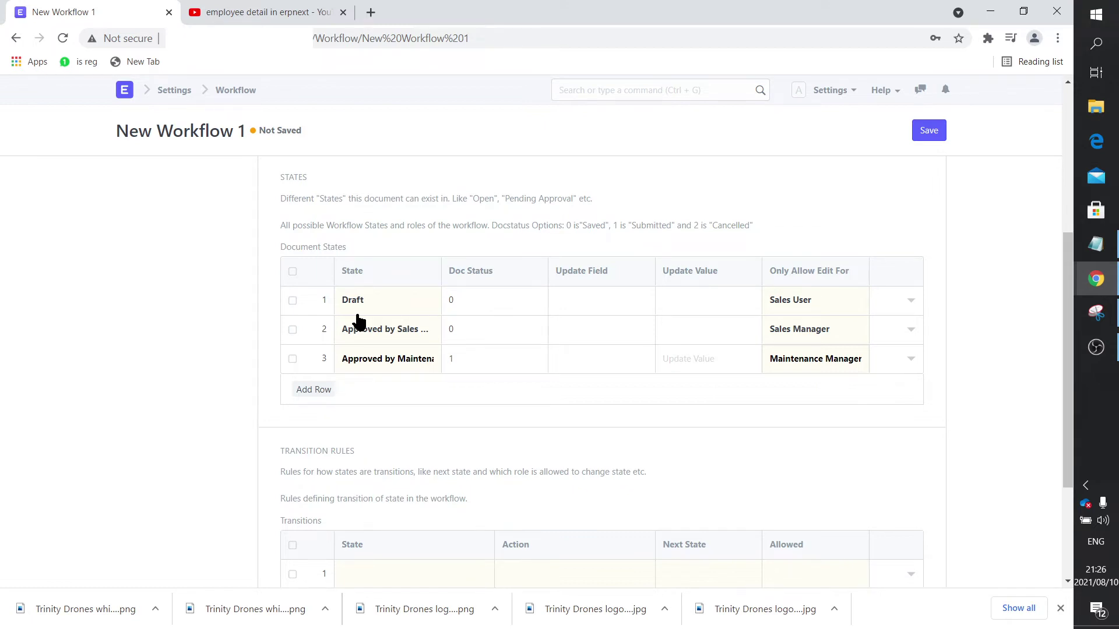
# Add two transition rules that both start from the Draft state
pyautogui.scroll(-2, 374, 365)
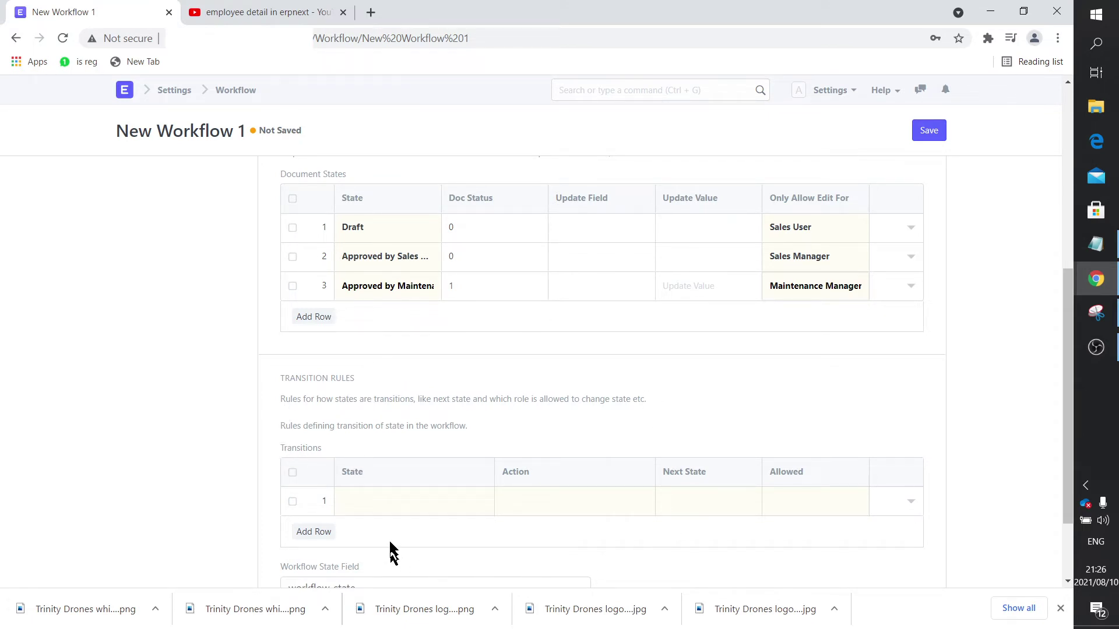
pyautogui.click(382, 501)
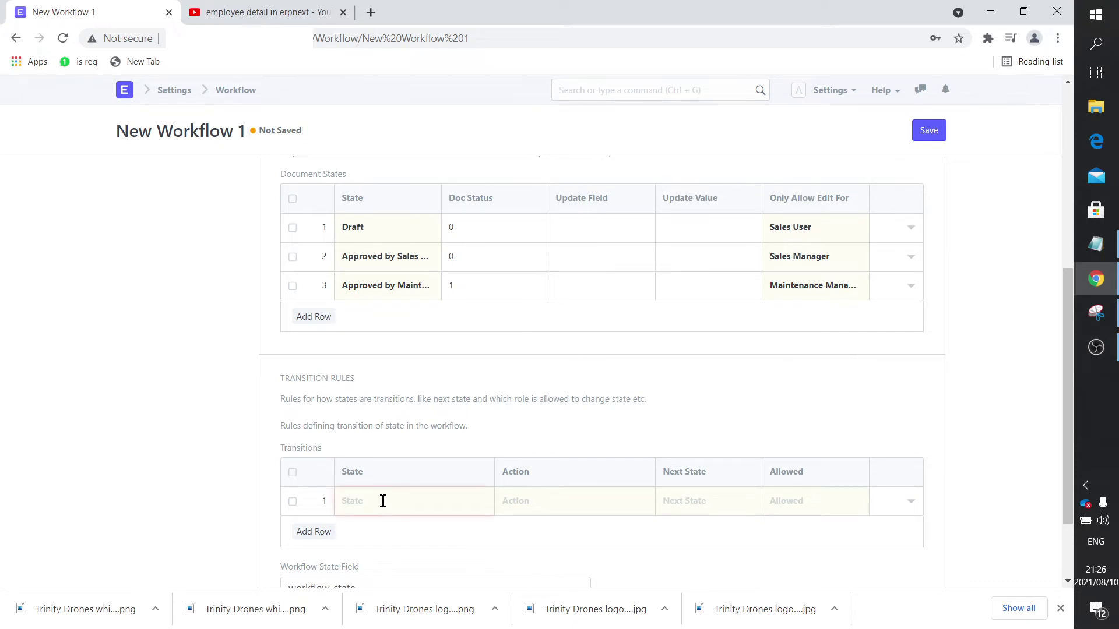
pyautogui.click(383, 501)
pyautogui.scroll(-2, 380, 542)
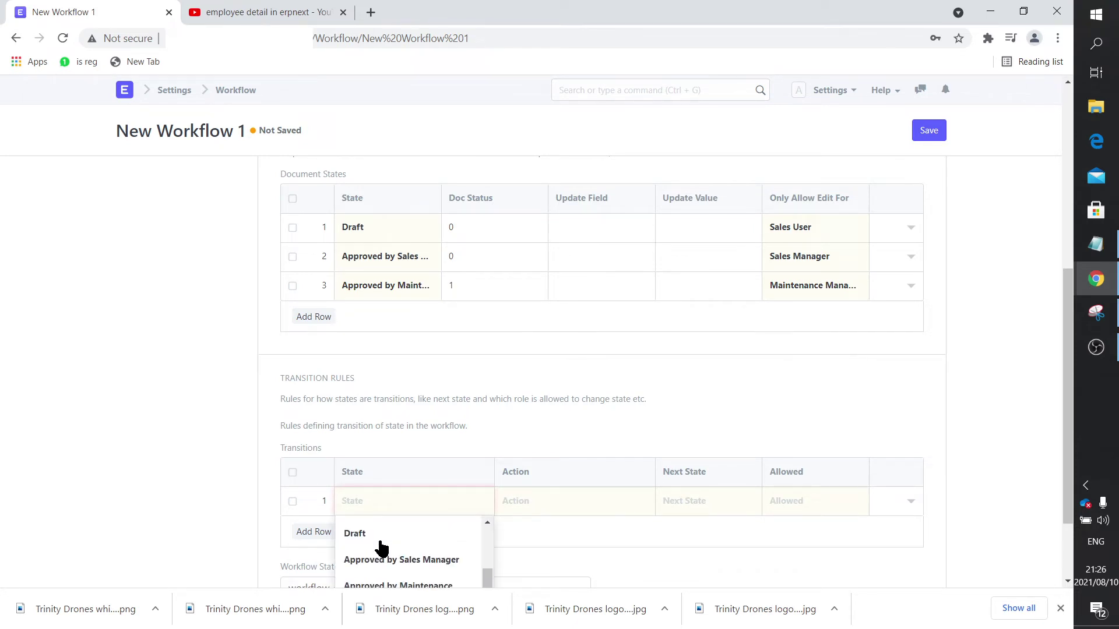
pyautogui.click(379, 536)
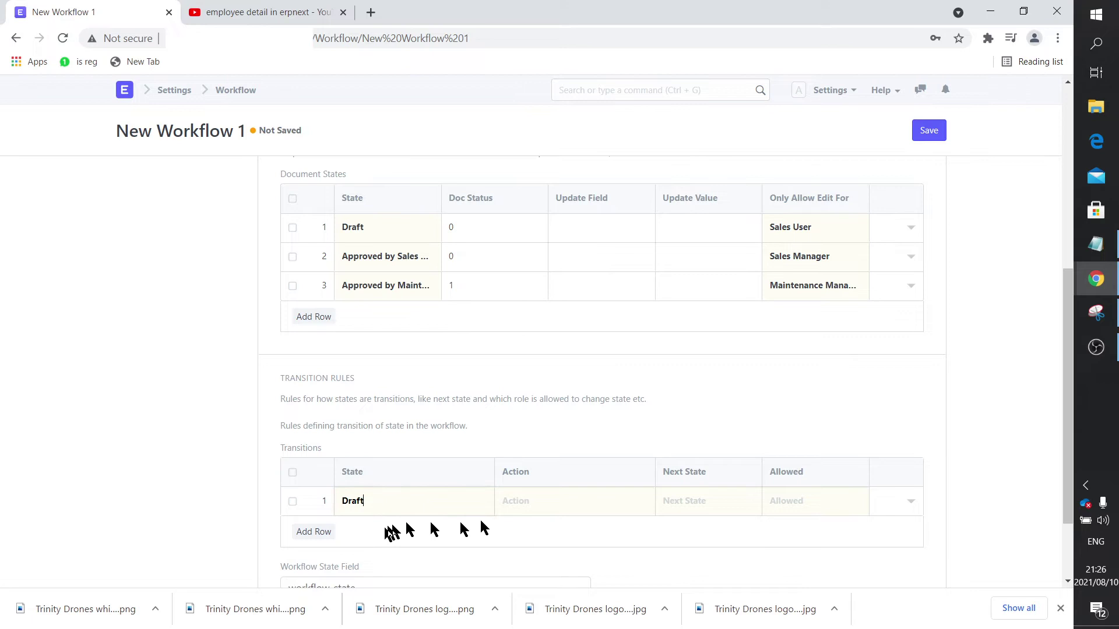
pyautogui.click(314, 532)
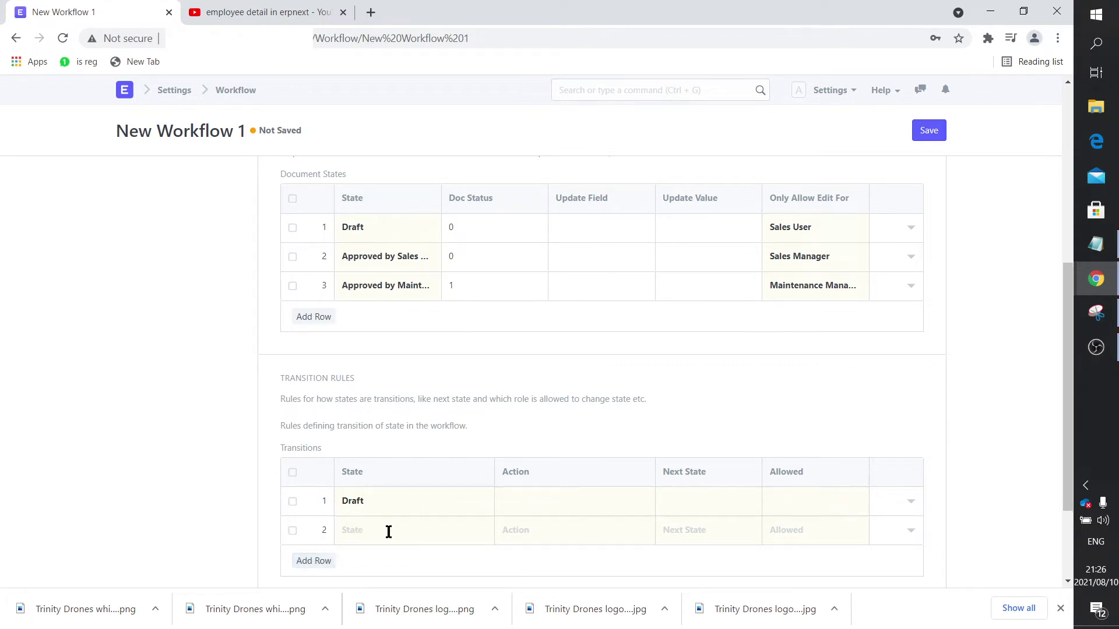
pyautogui.click(389, 532)
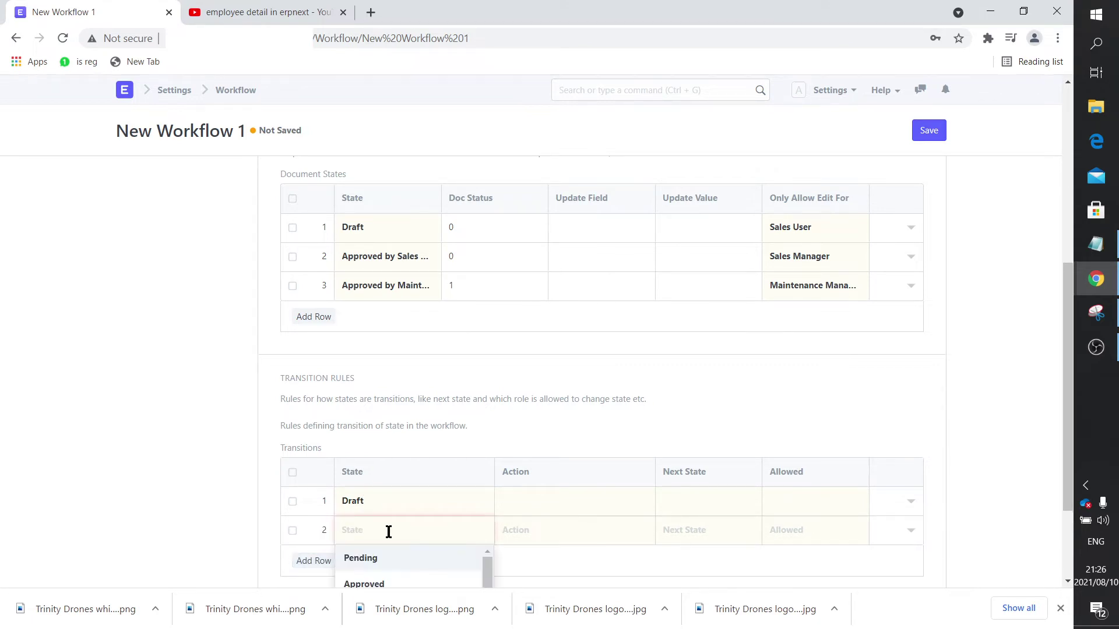
pyautogui.click(391, 561)
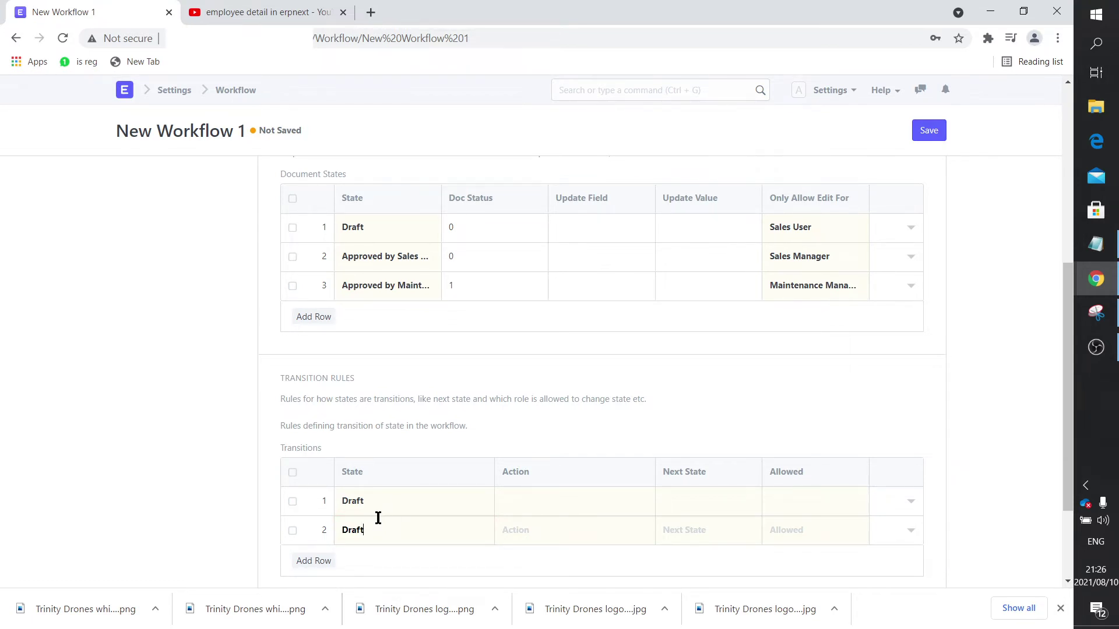
# Give the first Draft transition the action Approve and the second the action Reject
pyautogui.click(534, 498)
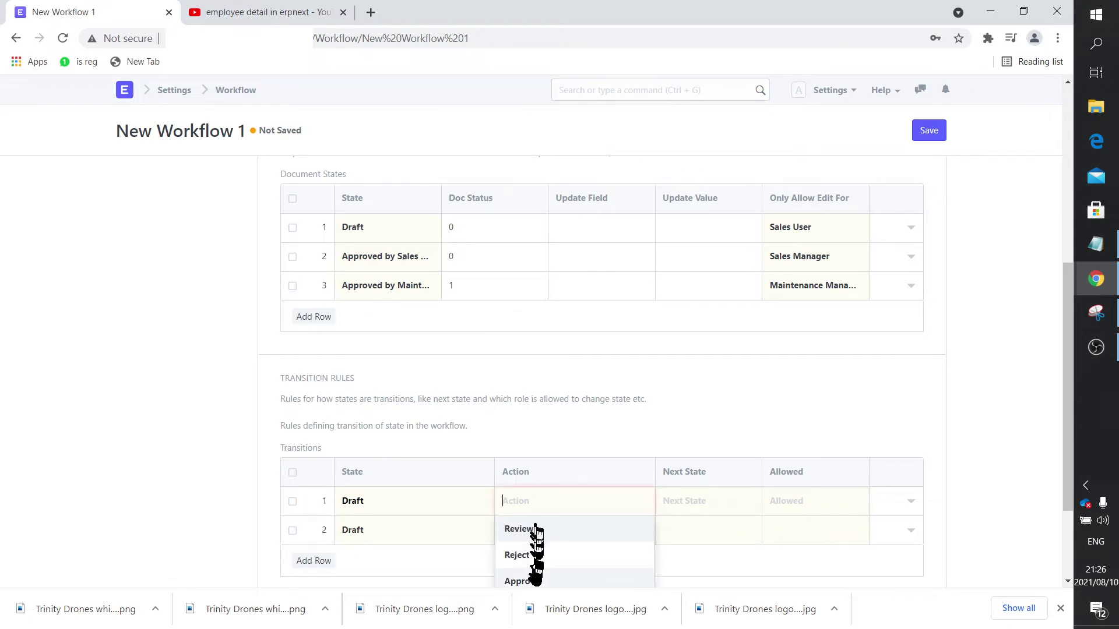
pyautogui.click(532, 581)
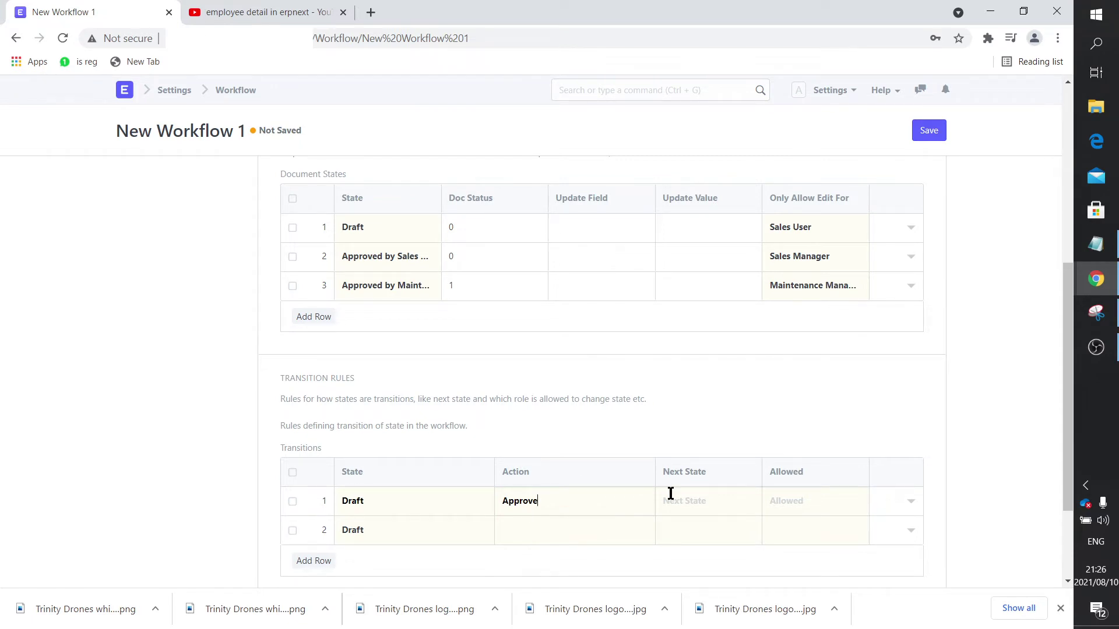
pyautogui.click(507, 528)
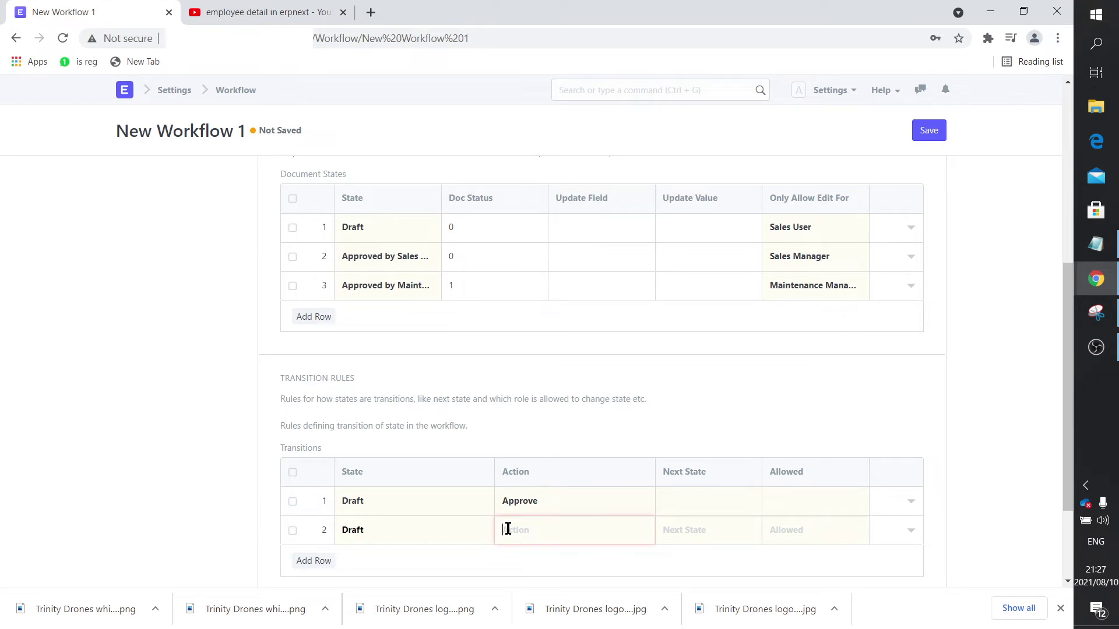
pyautogui.click(517, 580)
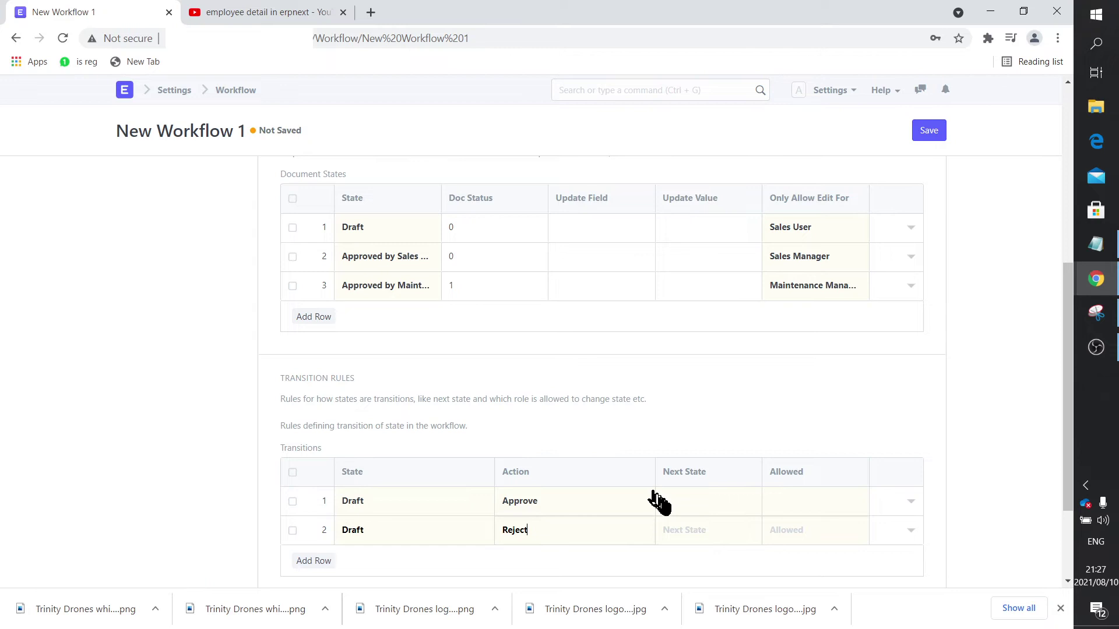
pyautogui.click(676, 501)
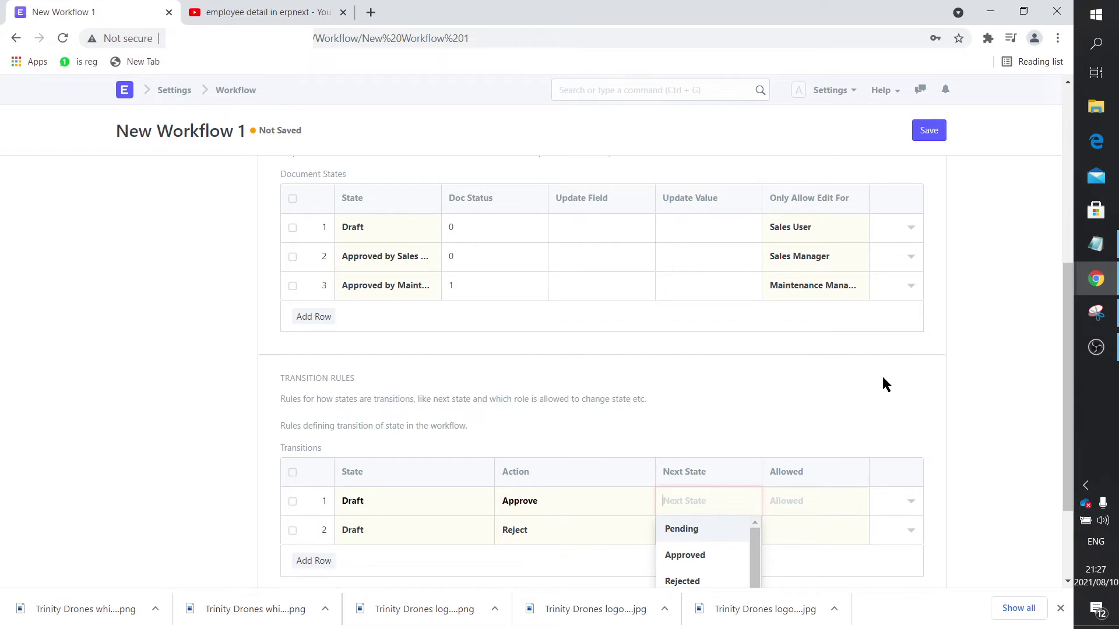
# Make Approve lead to Approved by Sales Manager, allowed for Sales Manager
pyautogui.write('Approv')
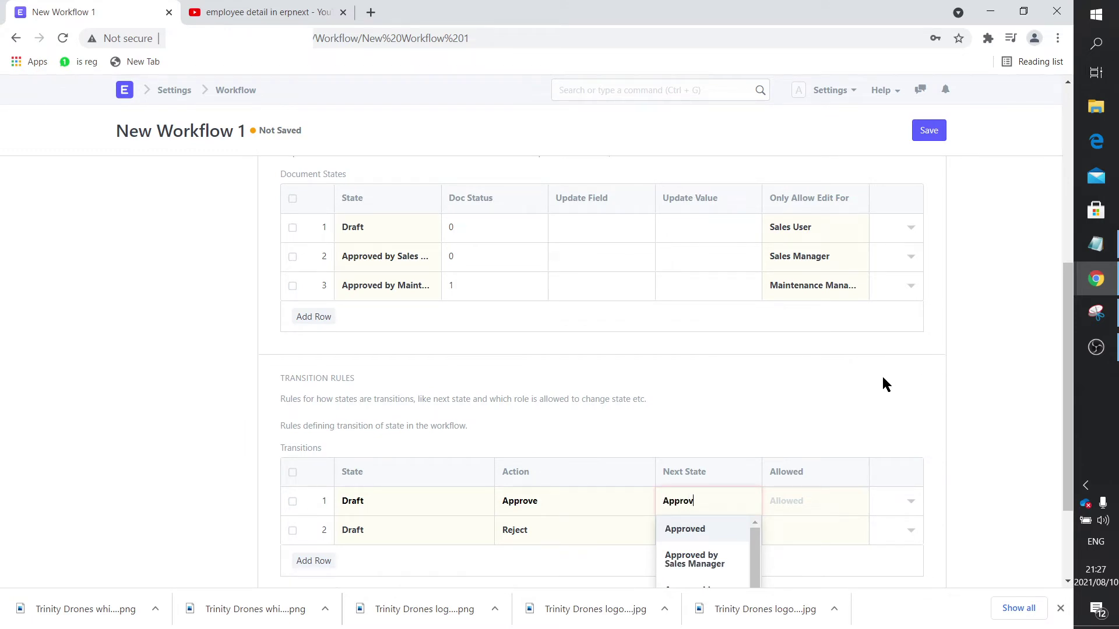
pyautogui.click(699, 562)
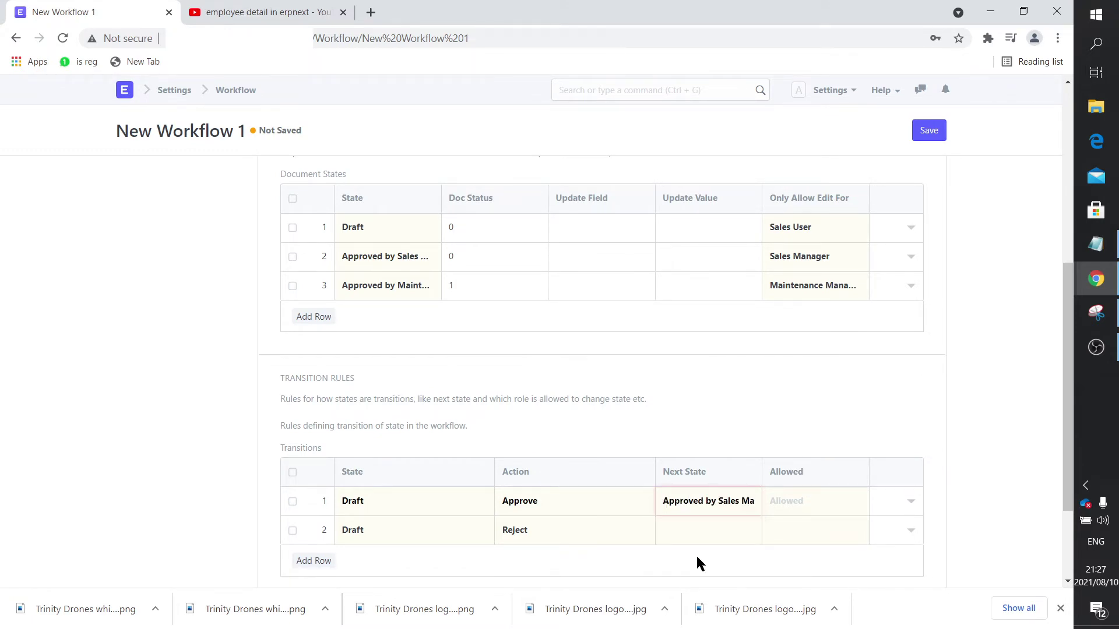
pyautogui.click(815, 503)
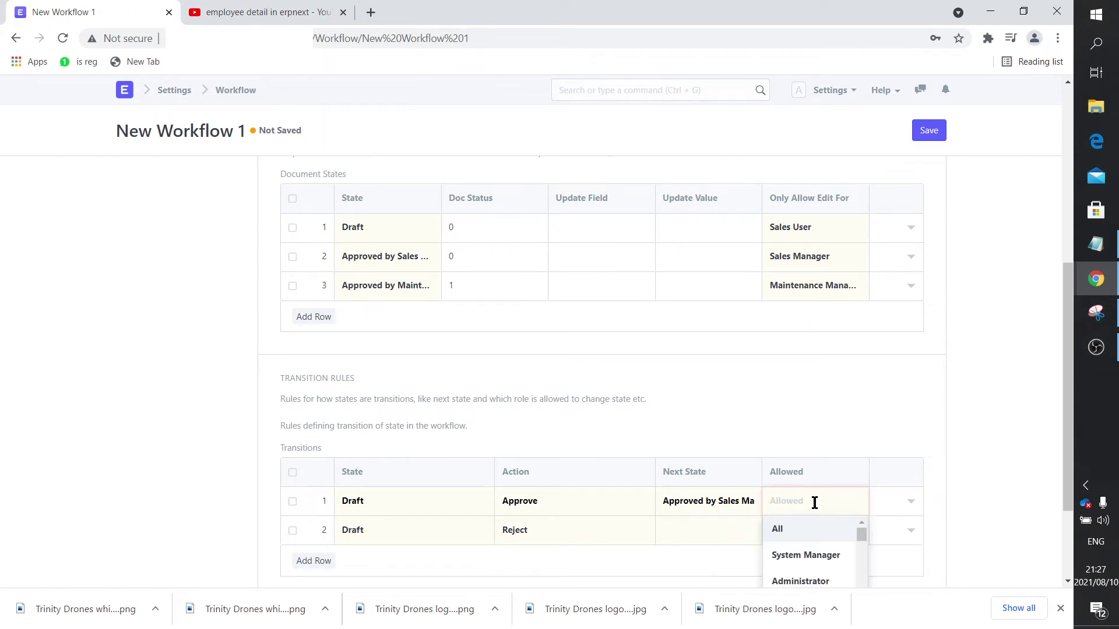
pyautogui.write('Sales')
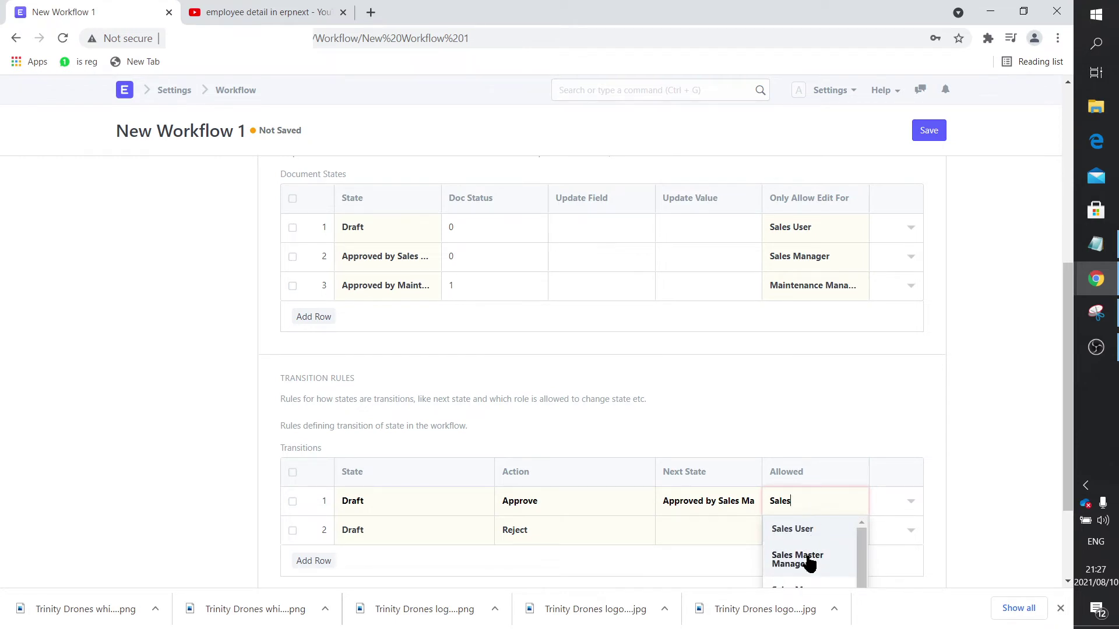
pyautogui.scroll(-1, 810, 562)
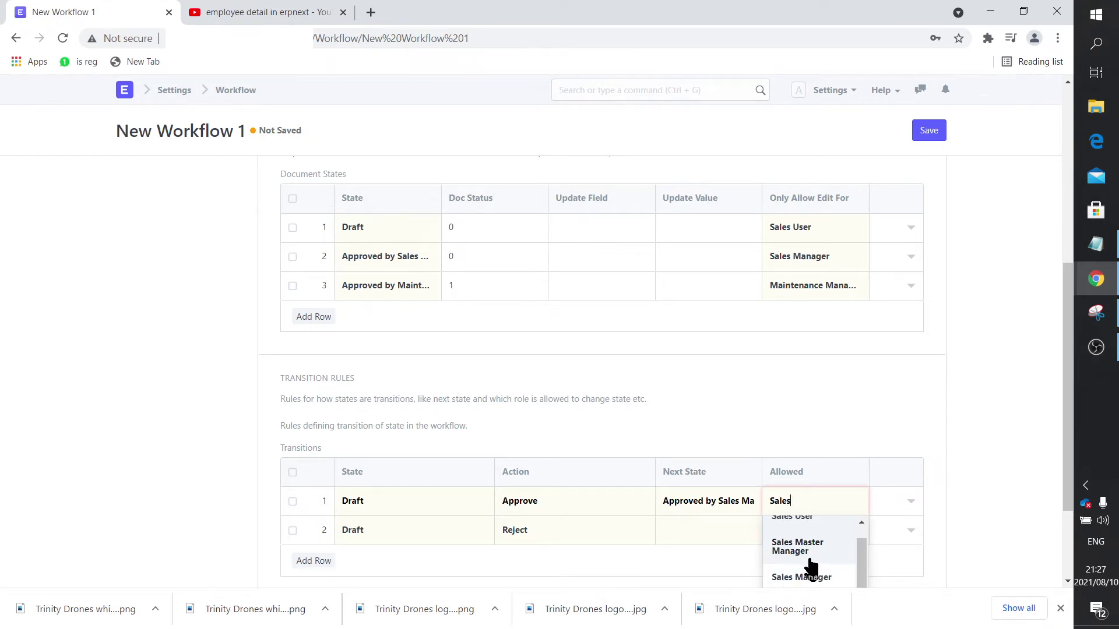
pyautogui.click(823, 579)
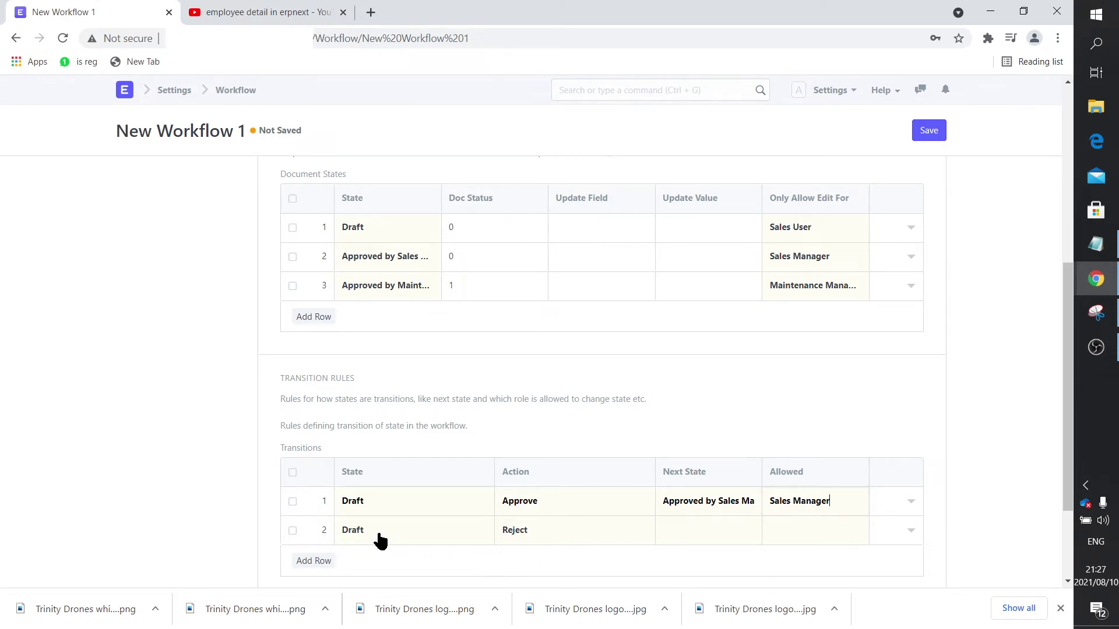
# Make Reject lead back to Draft, allowed for Sales Manager
pyautogui.click(700, 535)
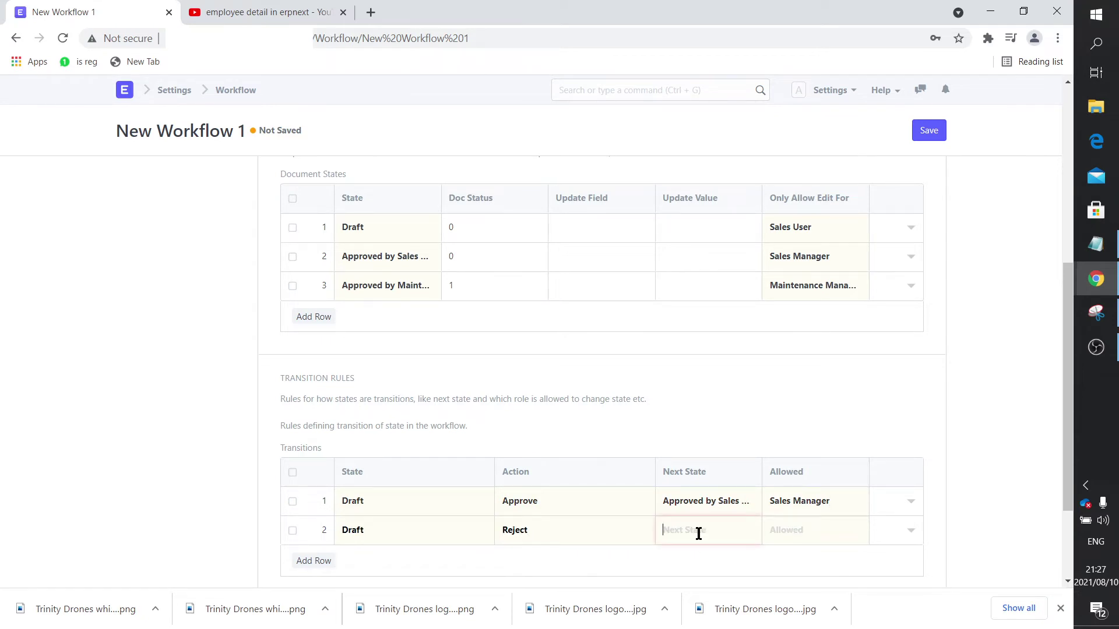
pyautogui.write('Dr')
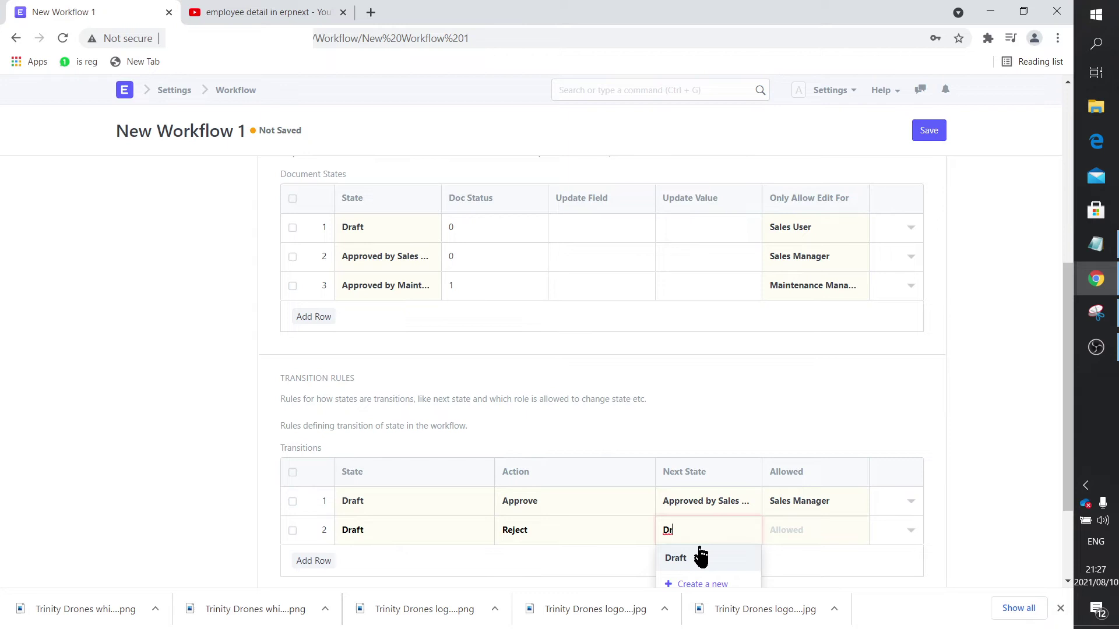
pyautogui.click(701, 558)
pyautogui.click(838, 532)
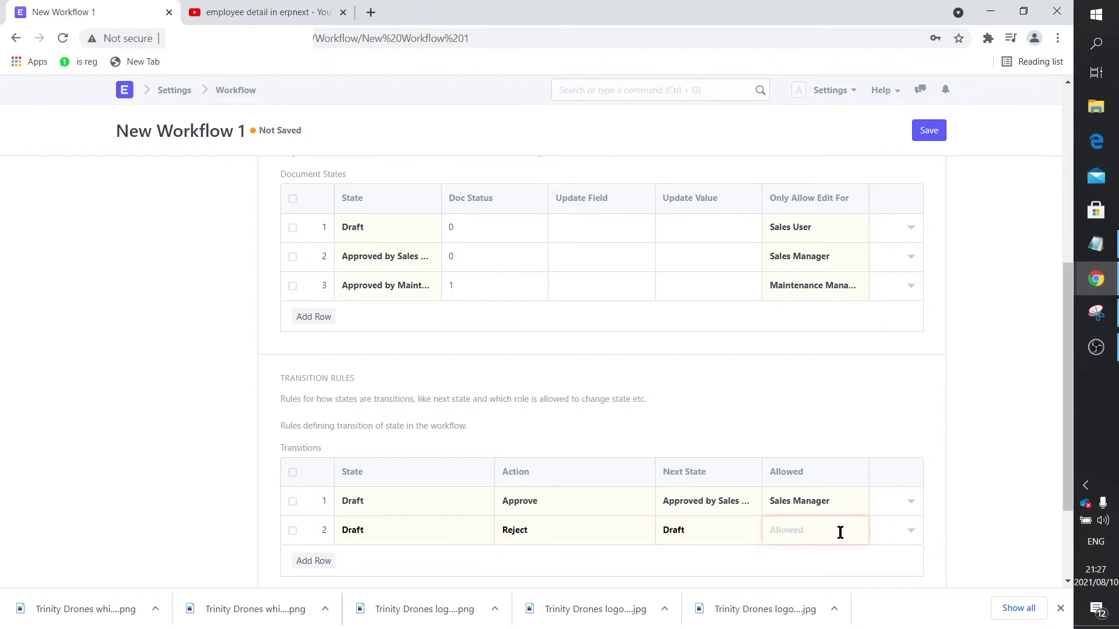
pyautogui.write('SAles M')
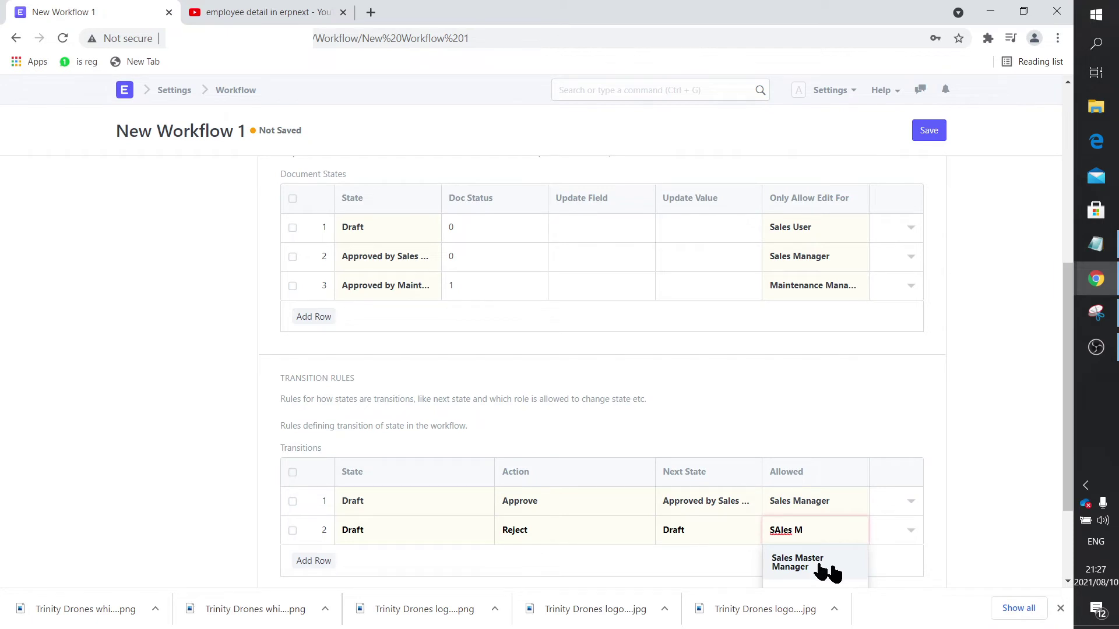
pyautogui.write('an')
pyautogui.click(824, 560)
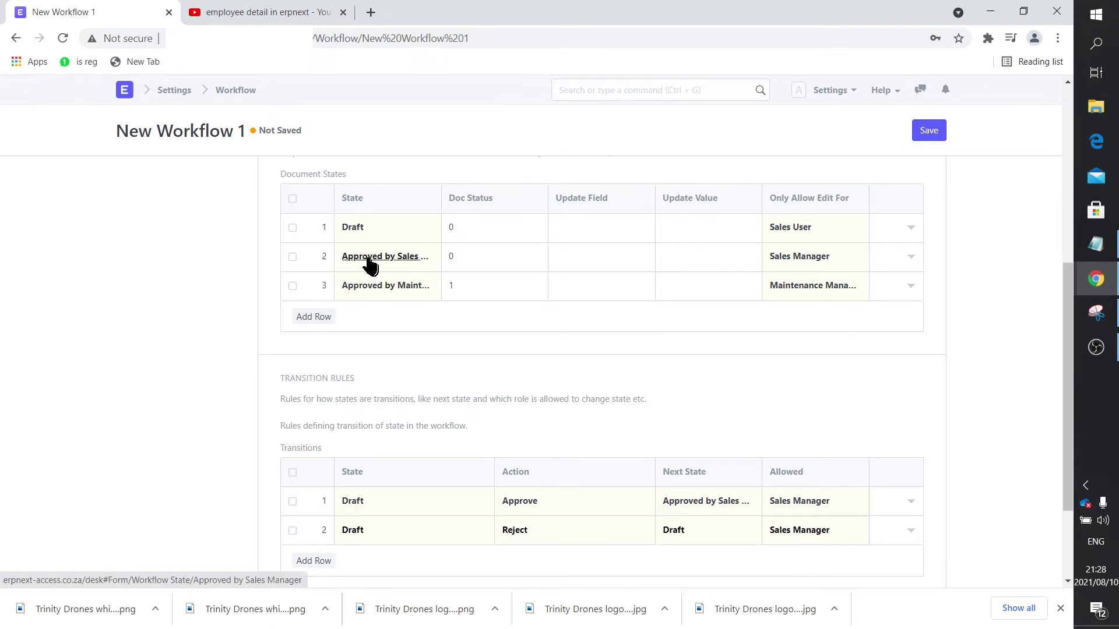
# Add transition rows 3 and 4, both starting from Approved by Sales Manager
pyautogui.click(319, 562)
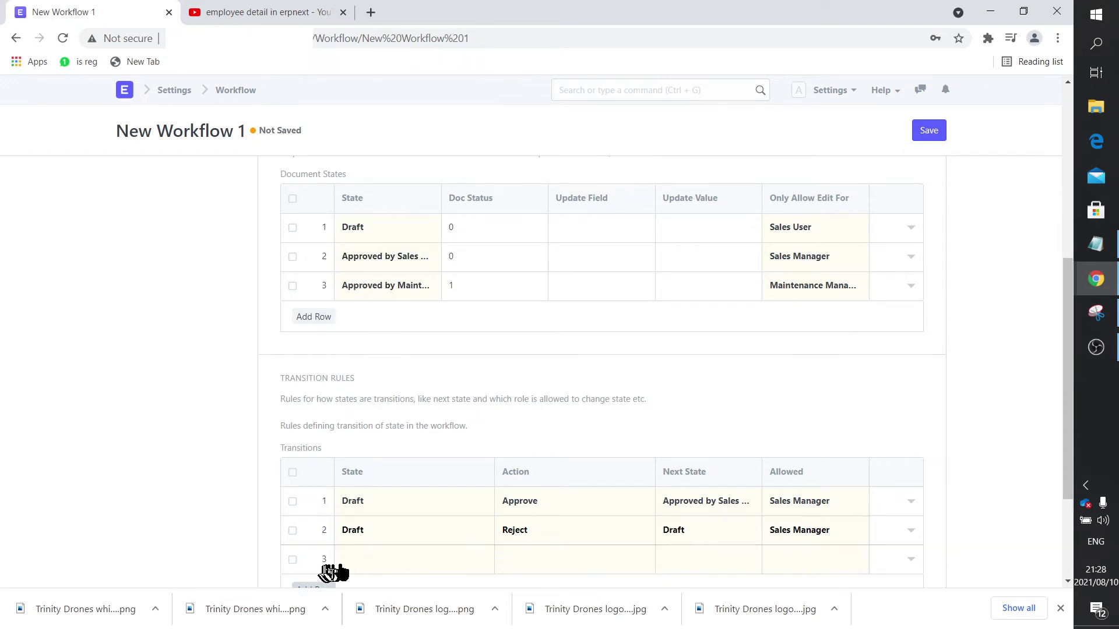
pyautogui.click(353, 561)
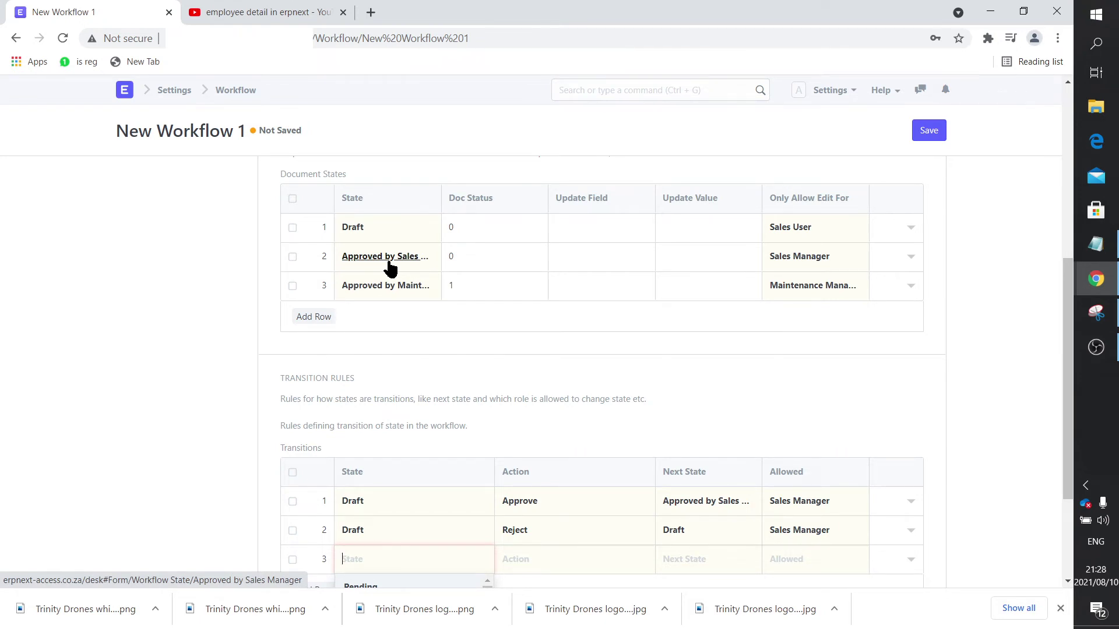
pyautogui.click(377, 561)
pyautogui.write('Approv')
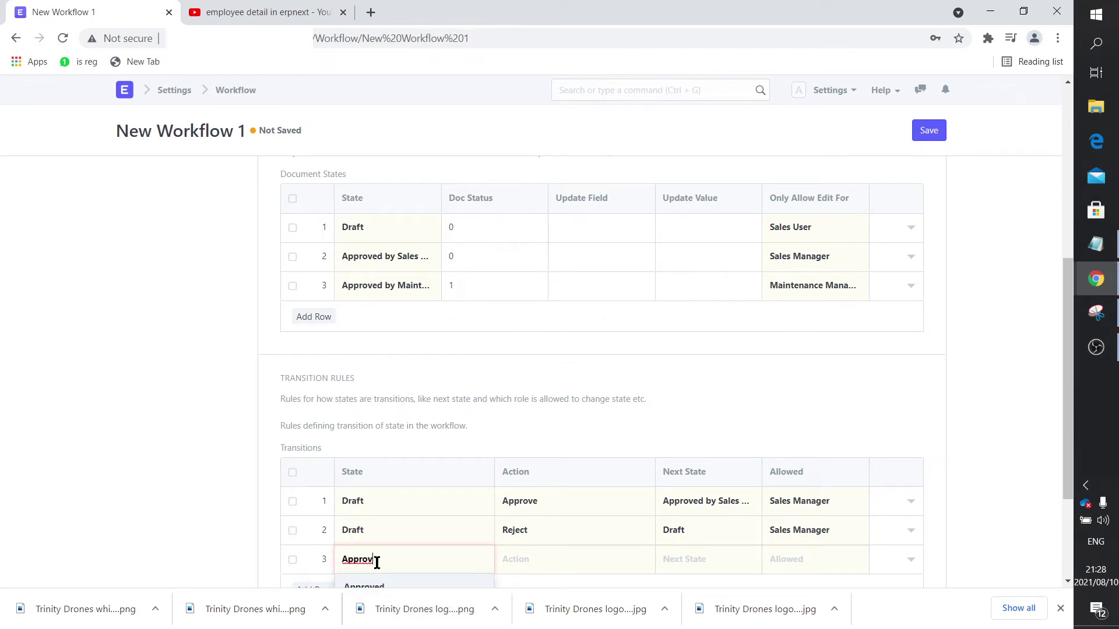
pyautogui.scroll(-1, 415, 562)
pyautogui.scroll(-1, 416, 566)
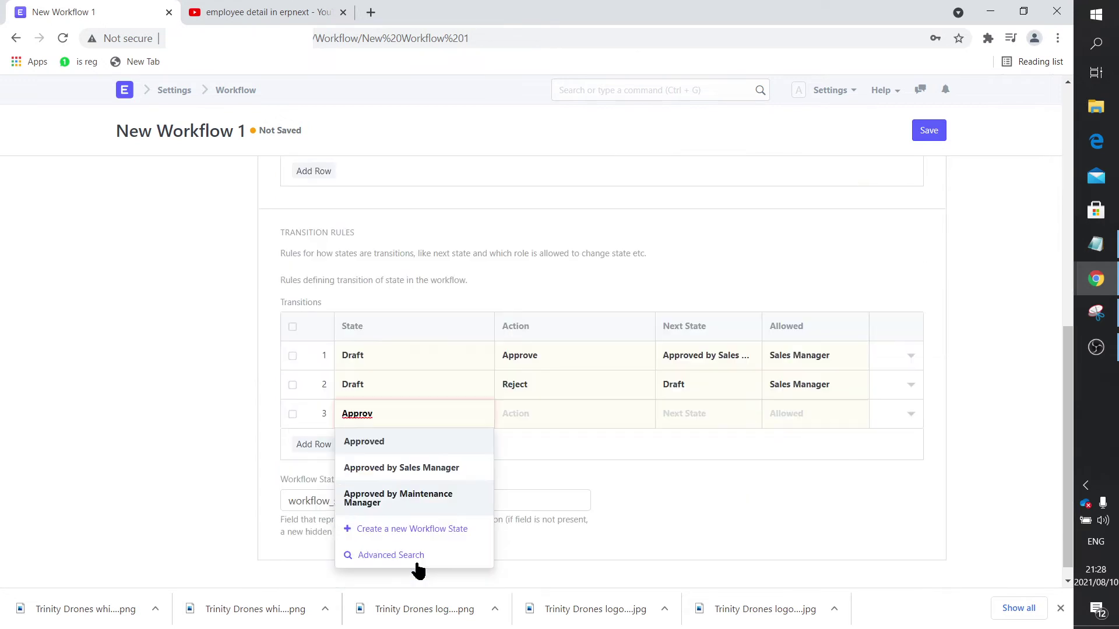
pyautogui.click(416, 469)
pyautogui.click(314, 445)
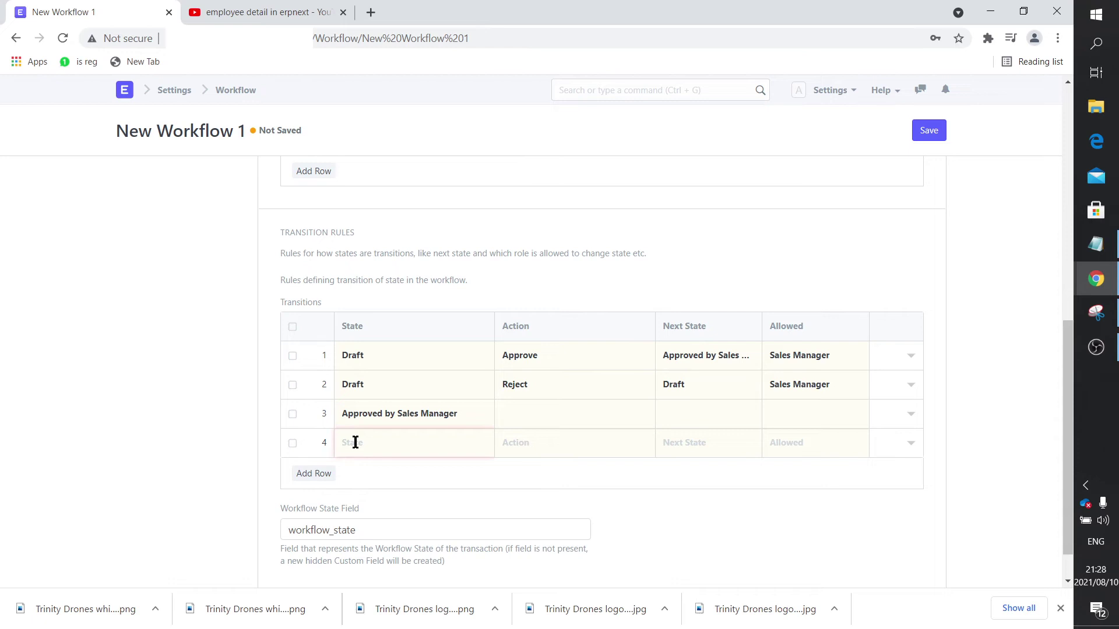
pyautogui.write('Ap')
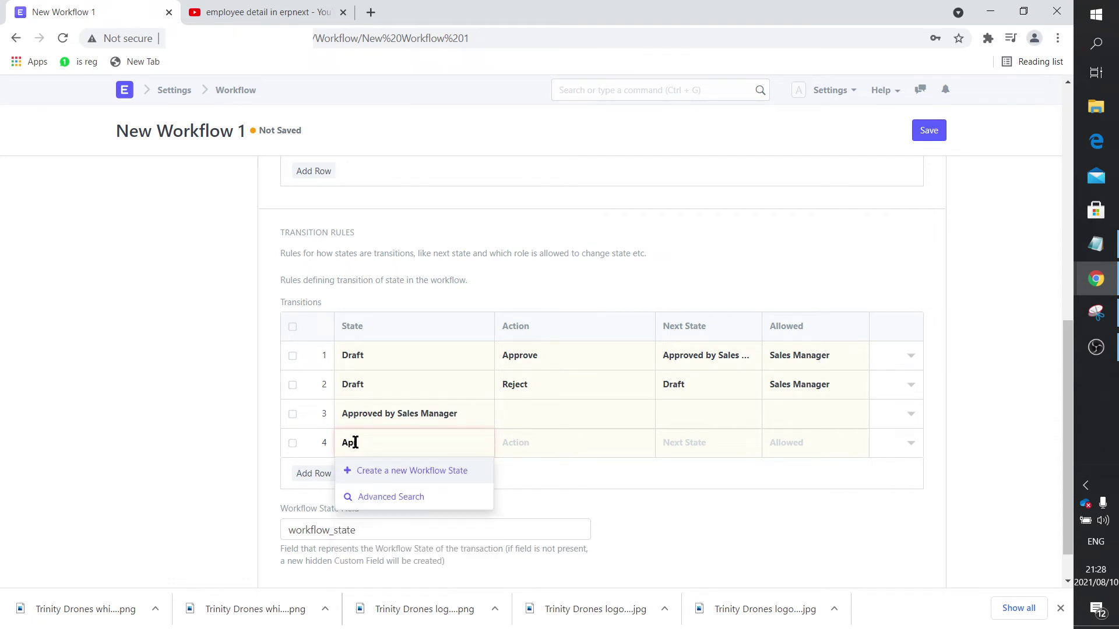
pyautogui.write('rpr')
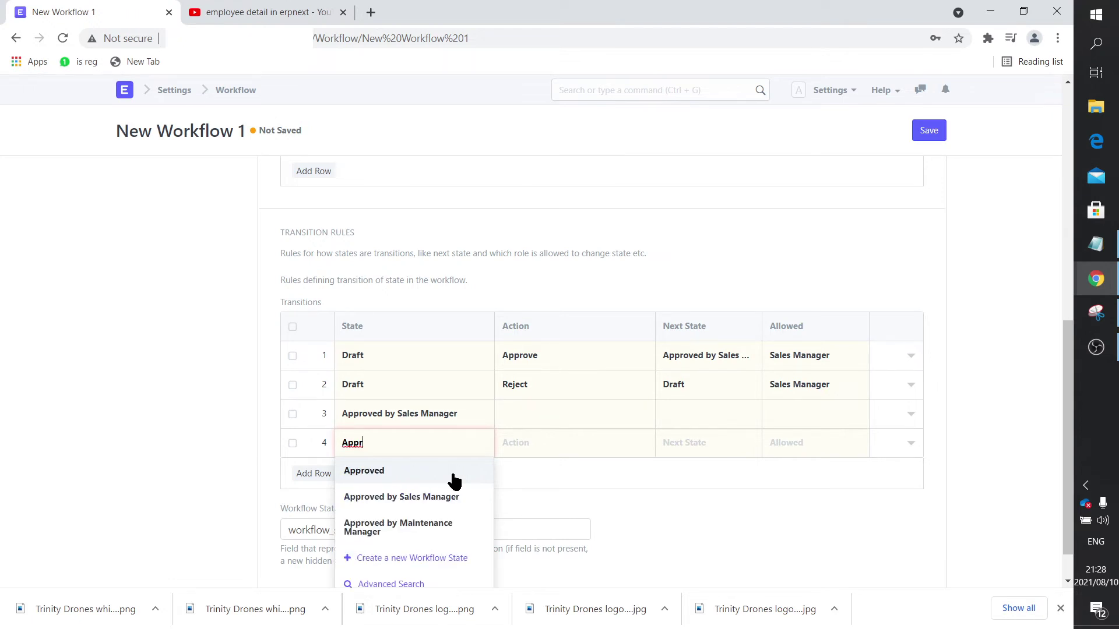
pyautogui.click(433, 495)
# Set row 3's action to Approve and row 4's action to Reject
pyautogui.click(529, 415)
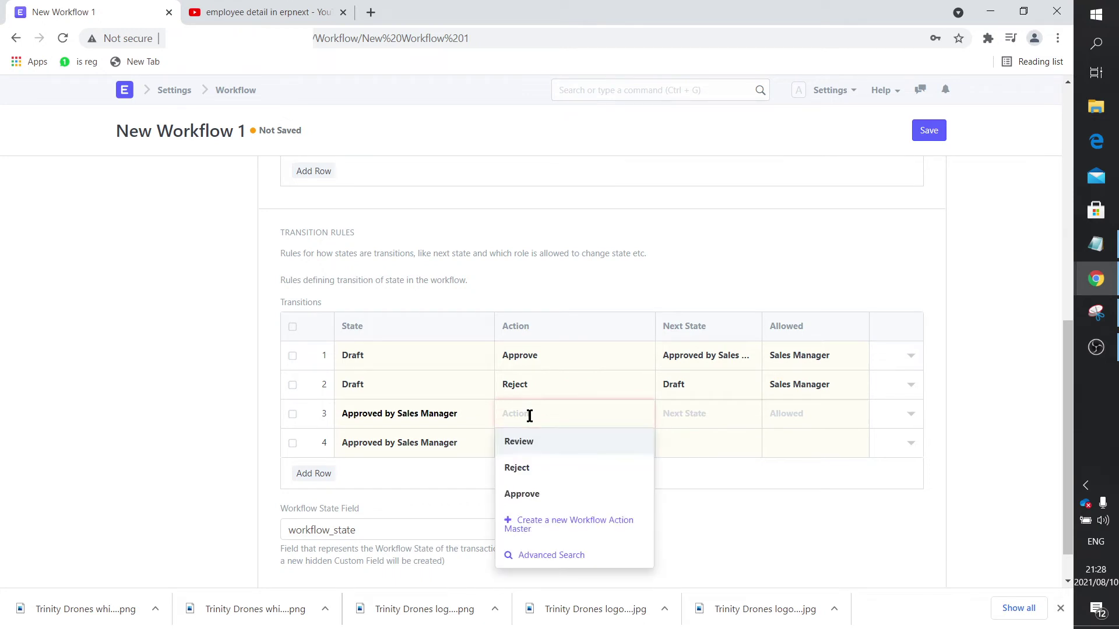
pyautogui.click(520, 495)
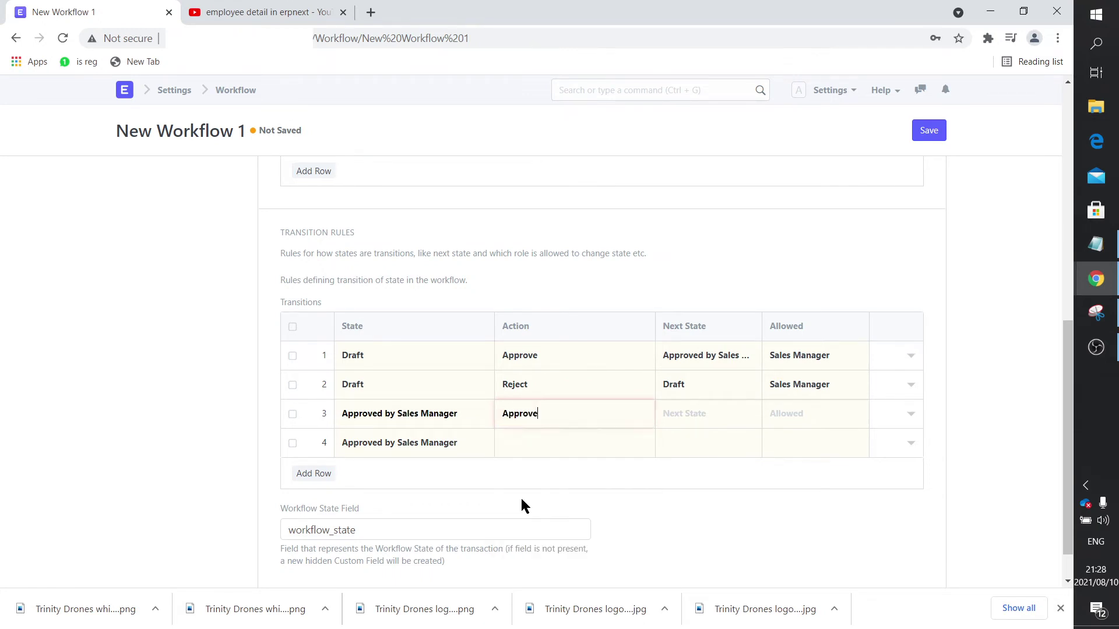
pyautogui.click(522, 443)
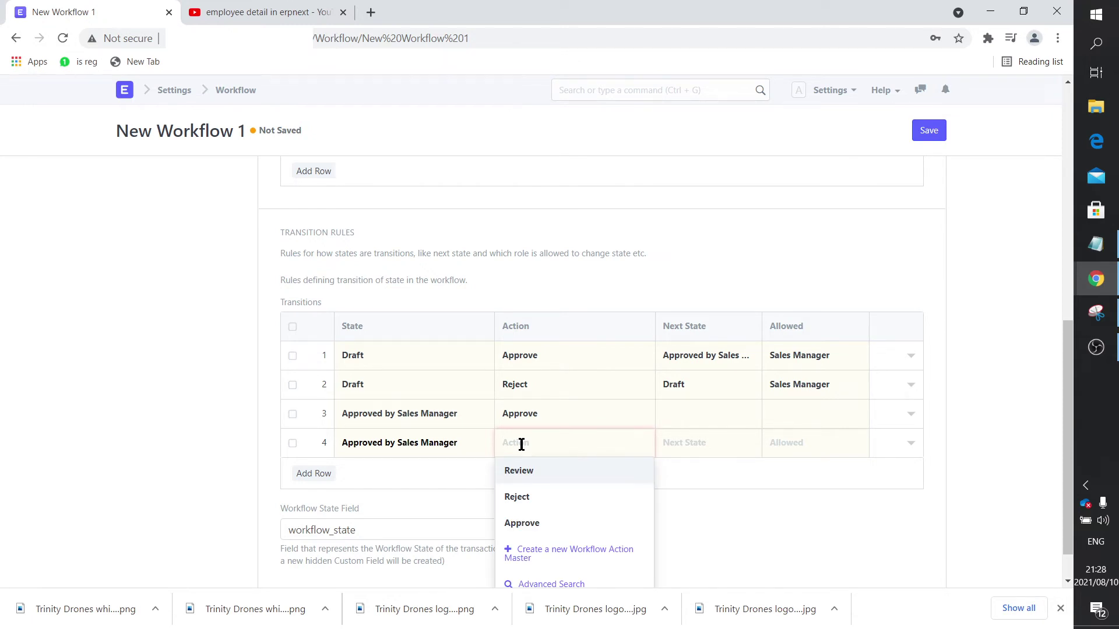
pyautogui.click(542, 503)
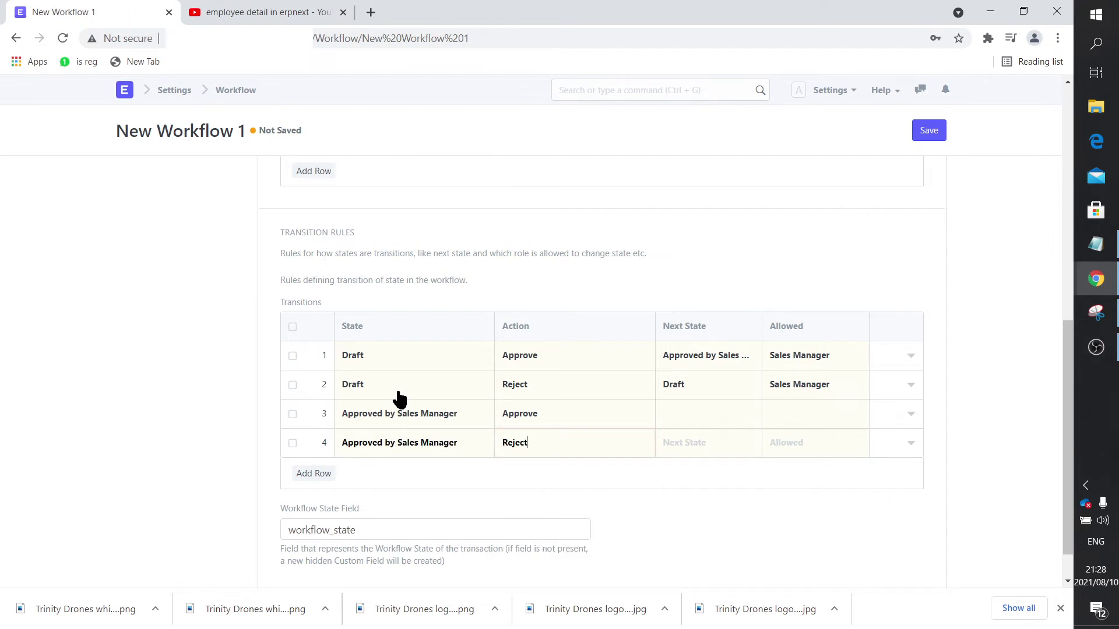
# Make row 3 lead to Approved by Maintenance Manager, allowed for Maintenance Manager
pyautogui.scroll(3, 394, 397)
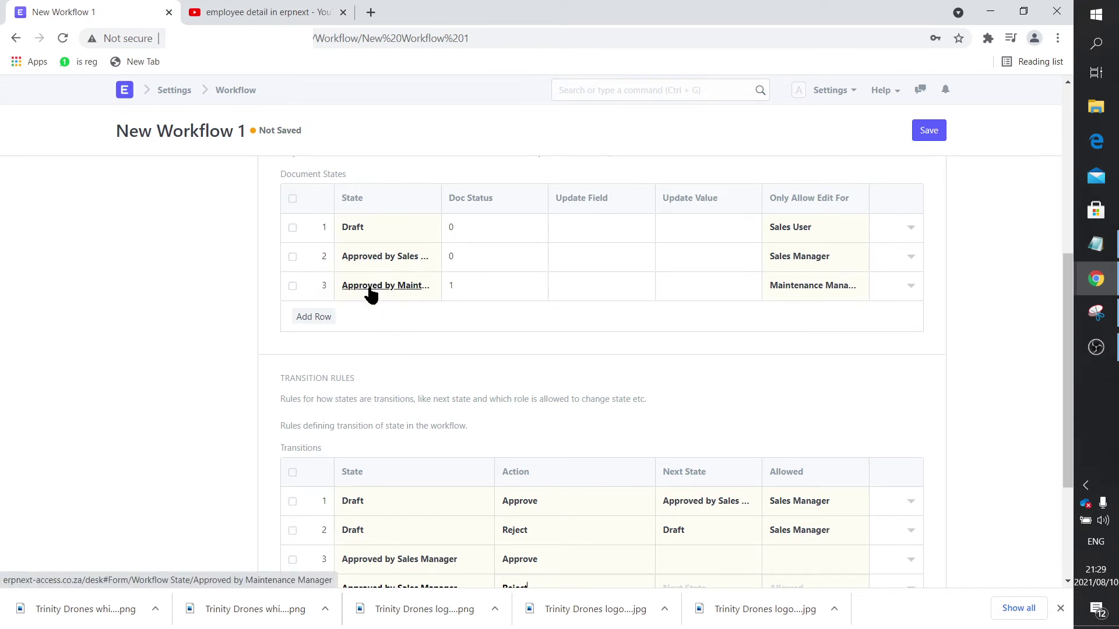
pyautogui.scroll(-3, 380, 309)
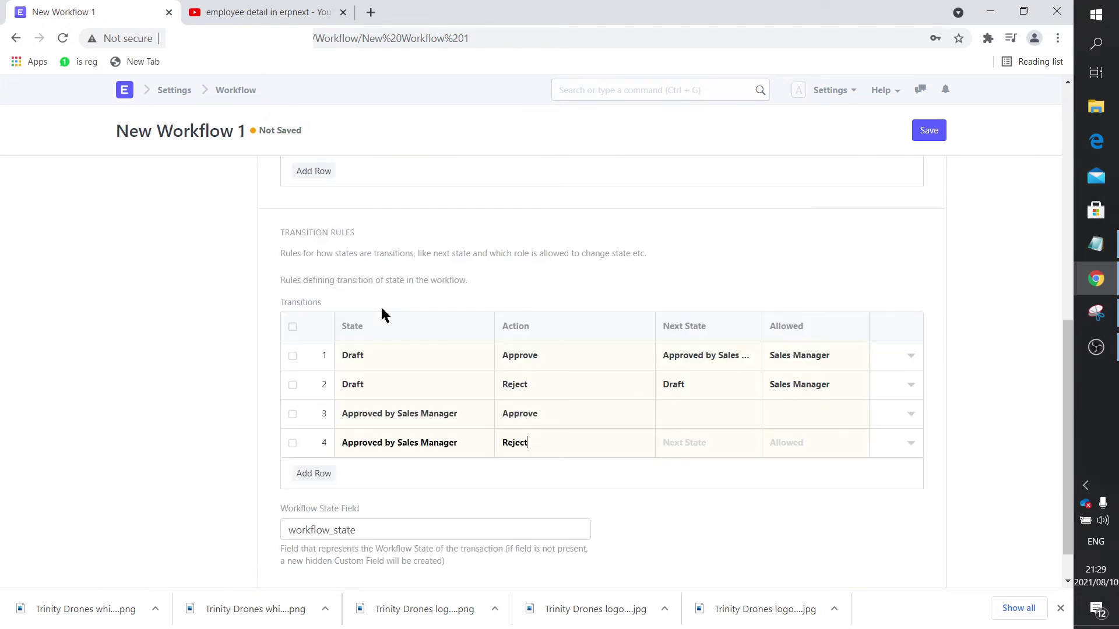
pyautogui.click(689, 420)
pyautogui.write('Ap')
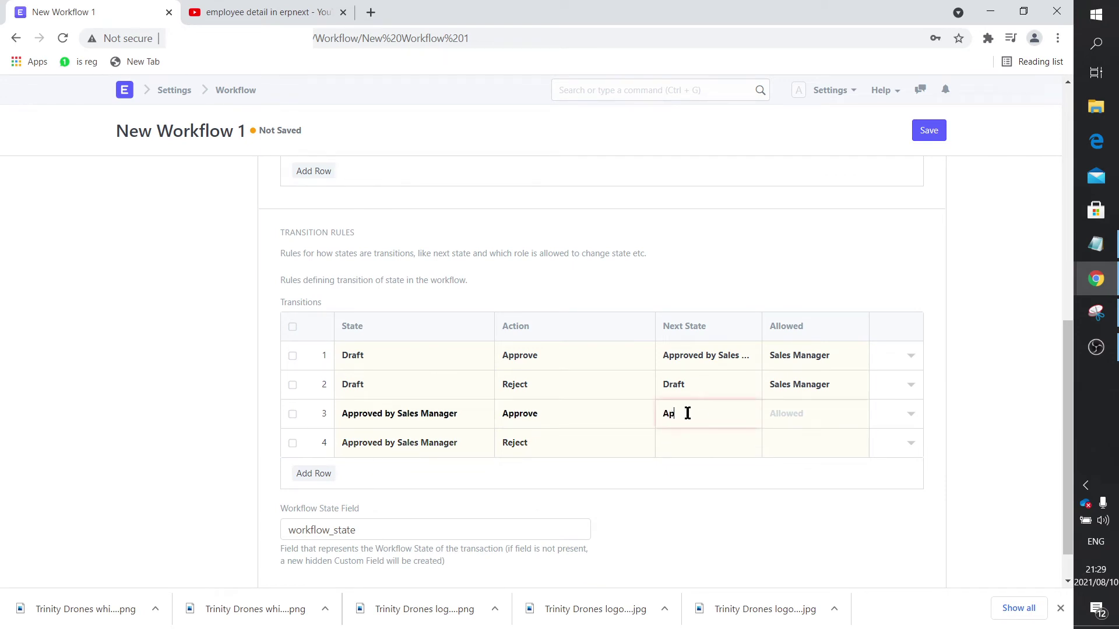
pyautogui.write('prov')
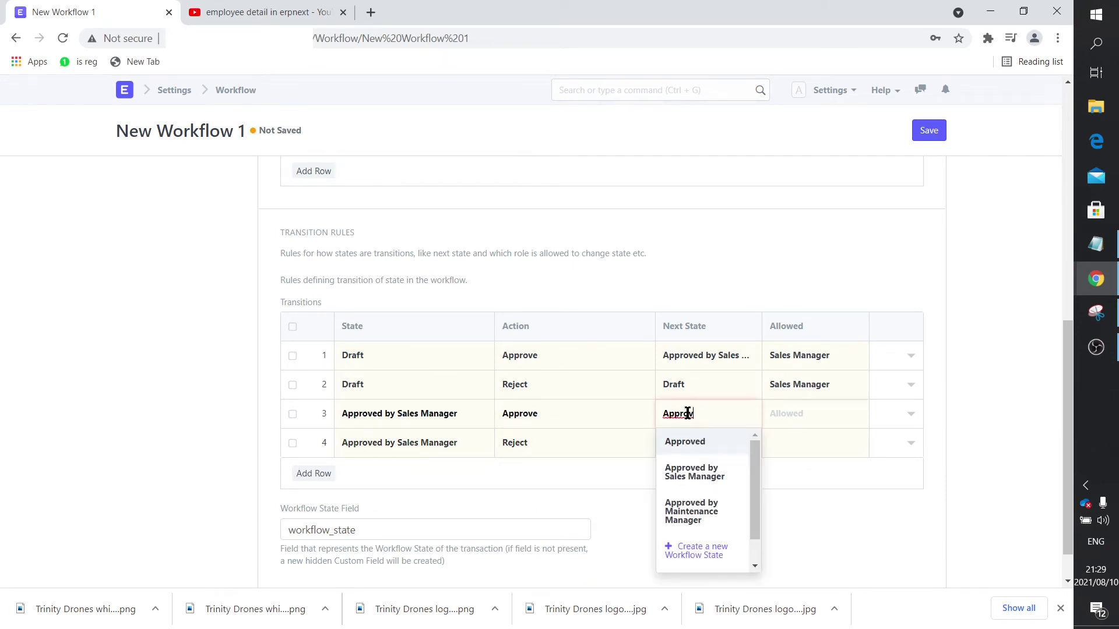
pyautogui.click(701, 508)
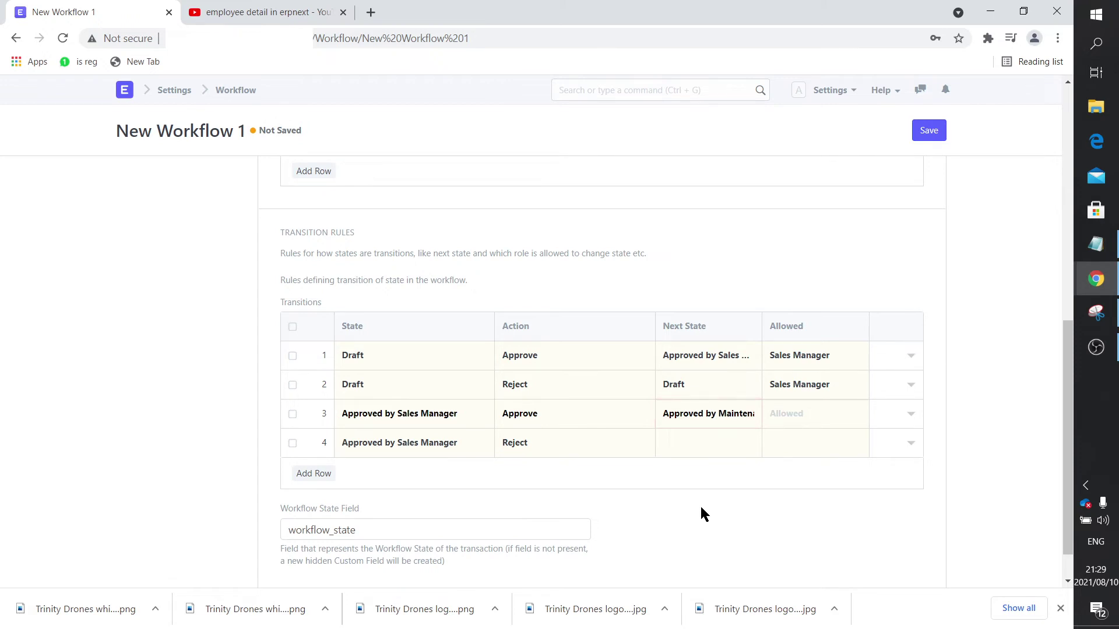
pyautogui.click(809, 414)
pyautogui.write('Maint')
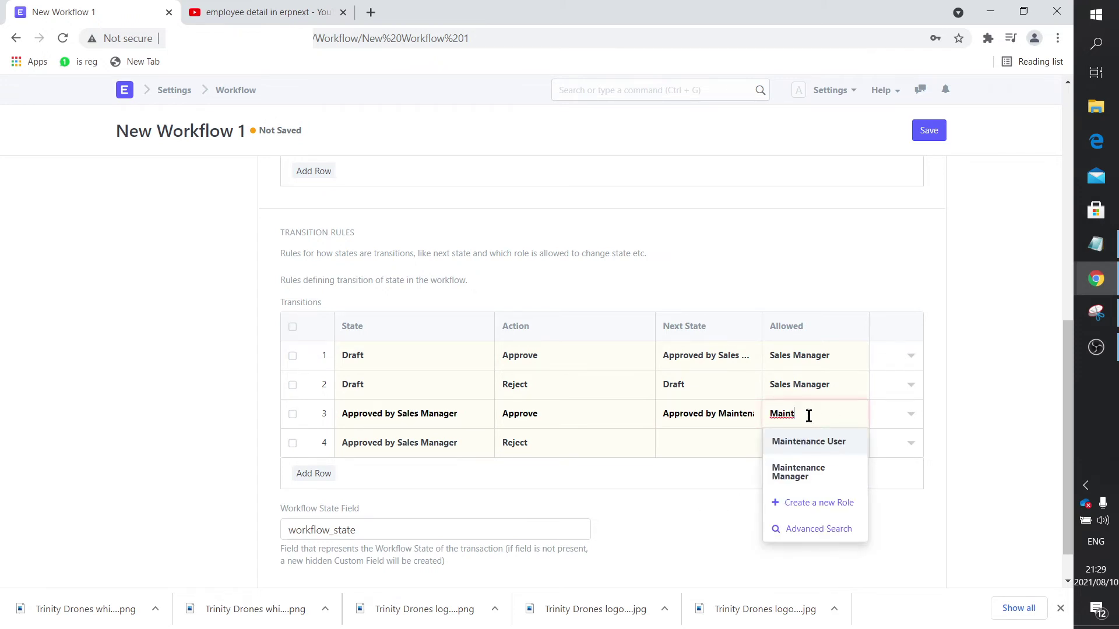
pyautogui.click(791, 477)
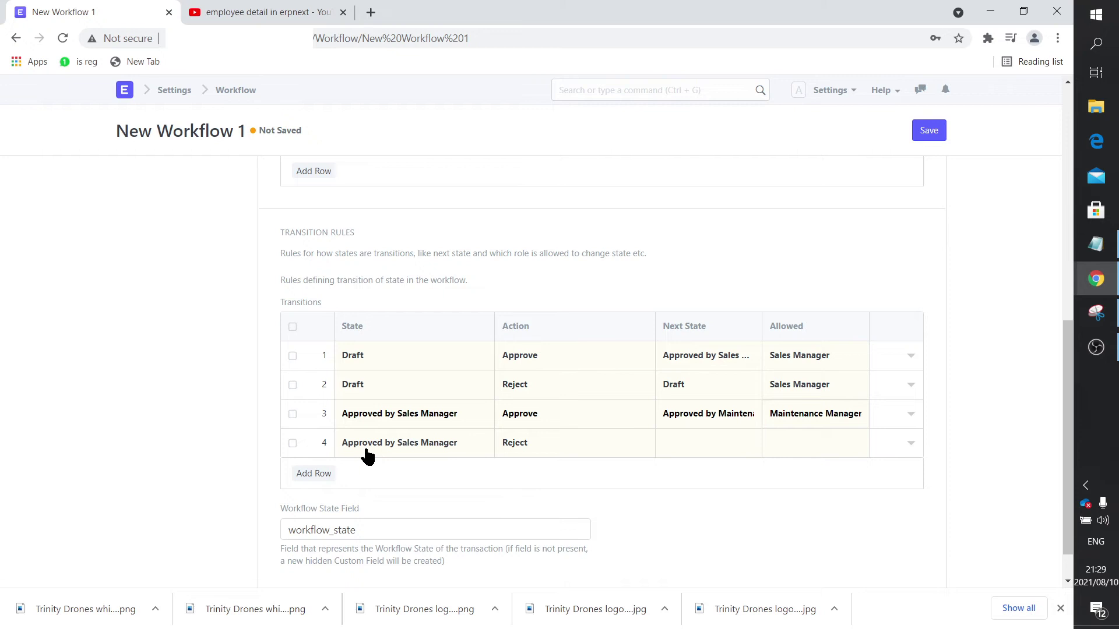
# Make row 4 lead back to Approved by Sales Manager, allowed for Maintenance Manager
pyautogui.scroll(2, 367, 456)
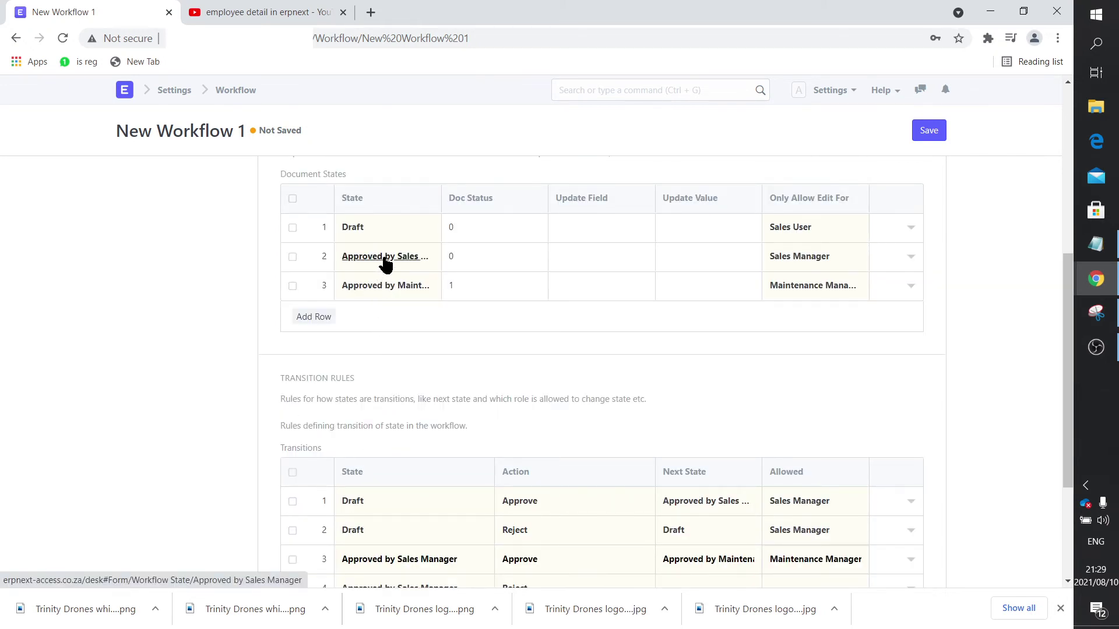
pyautogui.scroll(-2, 524, 375)
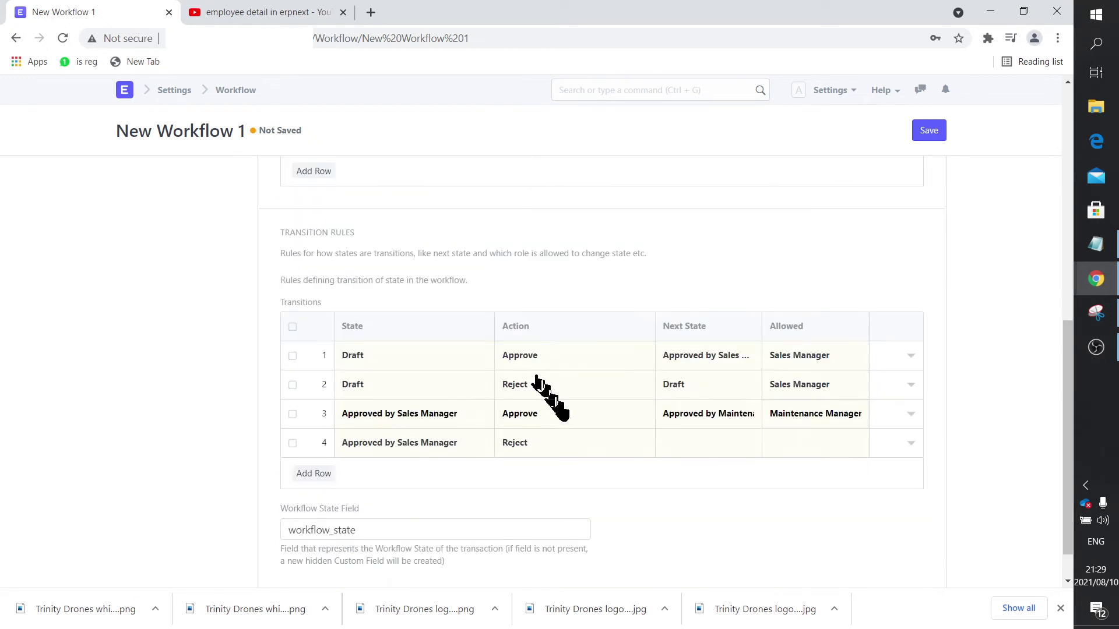
pyautogui.click(687, 443)
pyautogui.write('A')
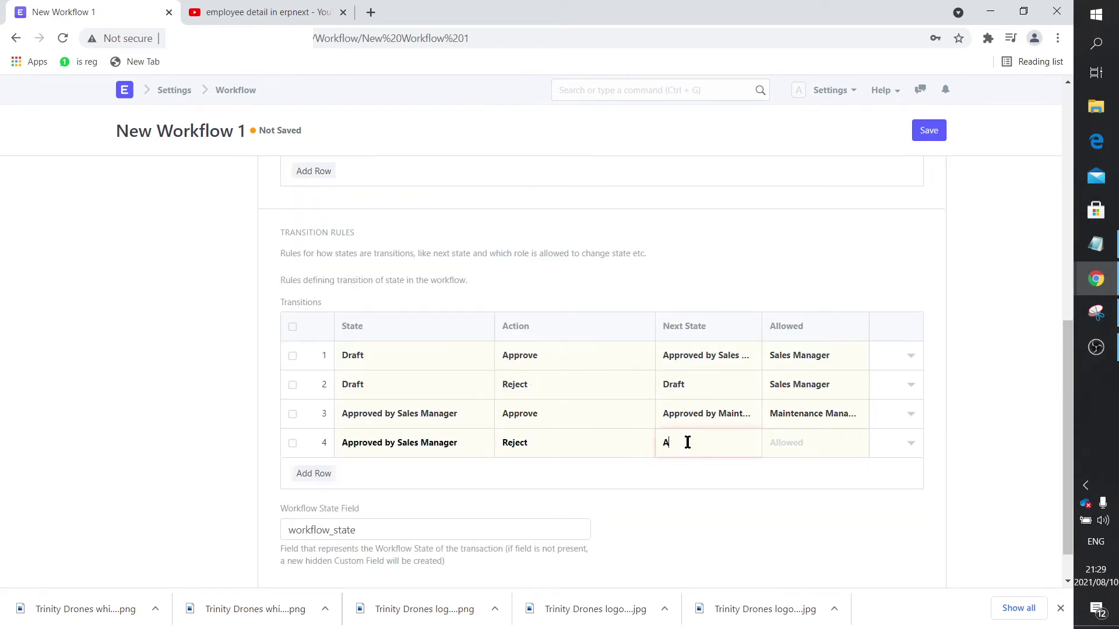
pyautogui.write('pprov')
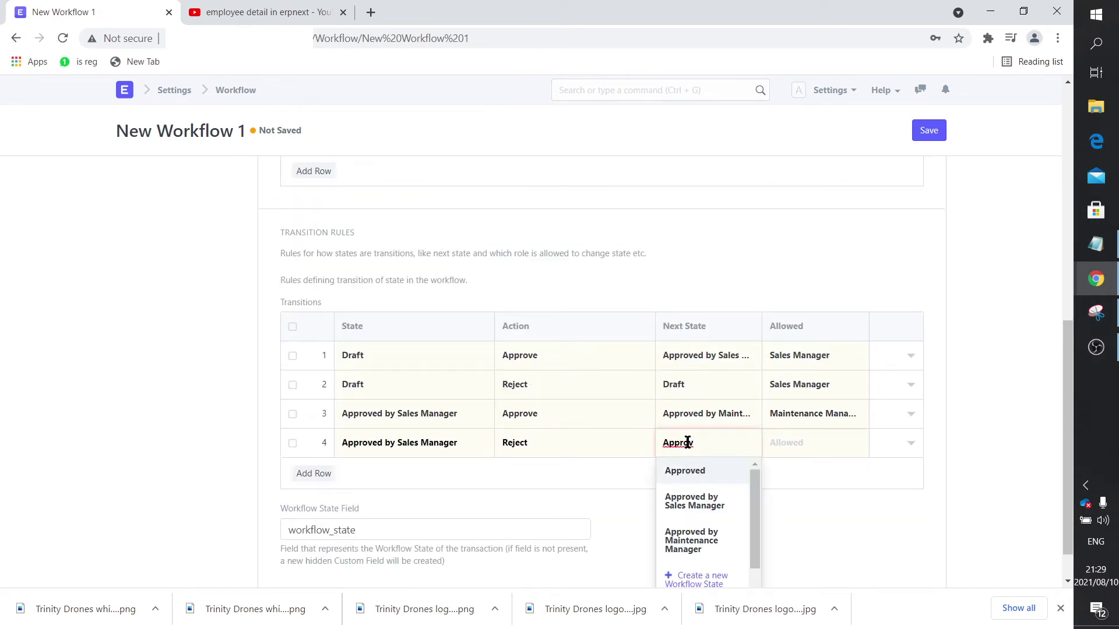
pyautogui.click(696, 498)
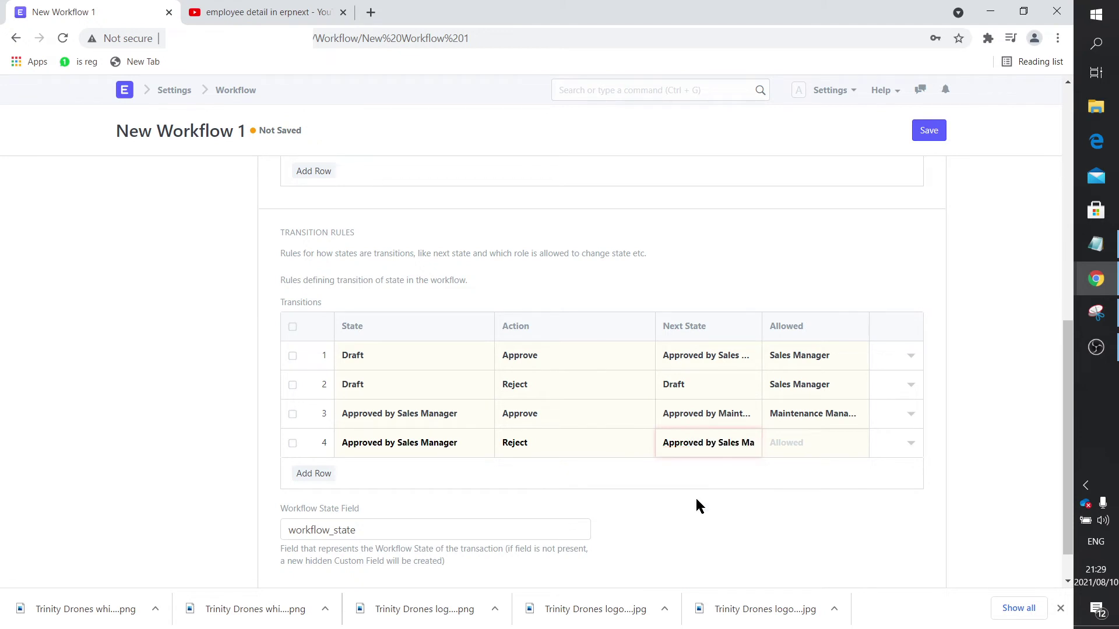
pyautogui.click(803, 445)
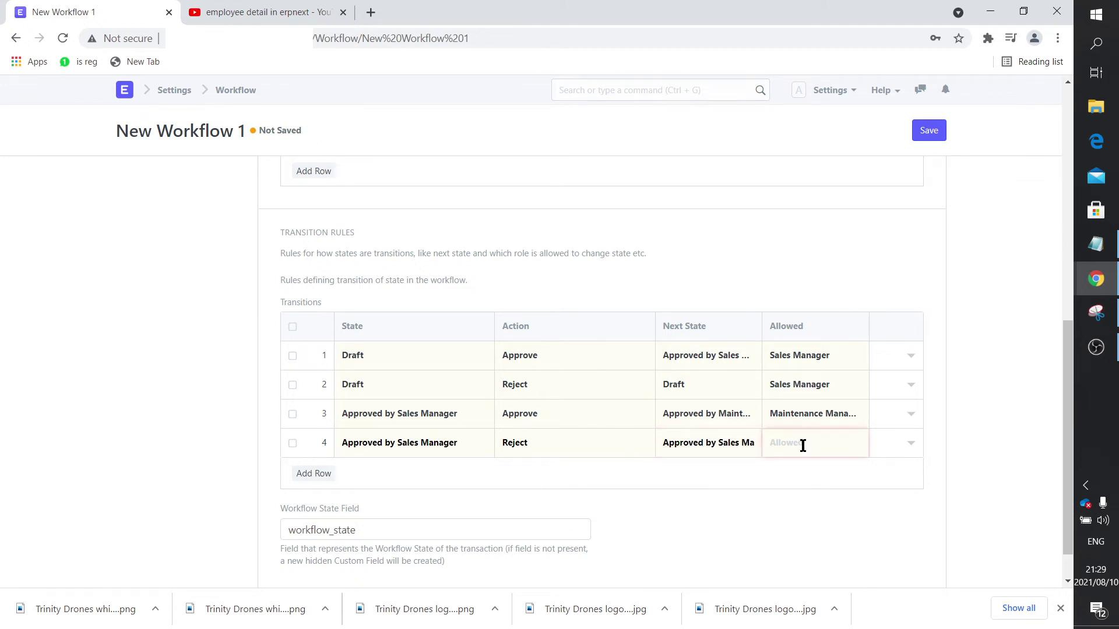
pyautogui.write('Maint')
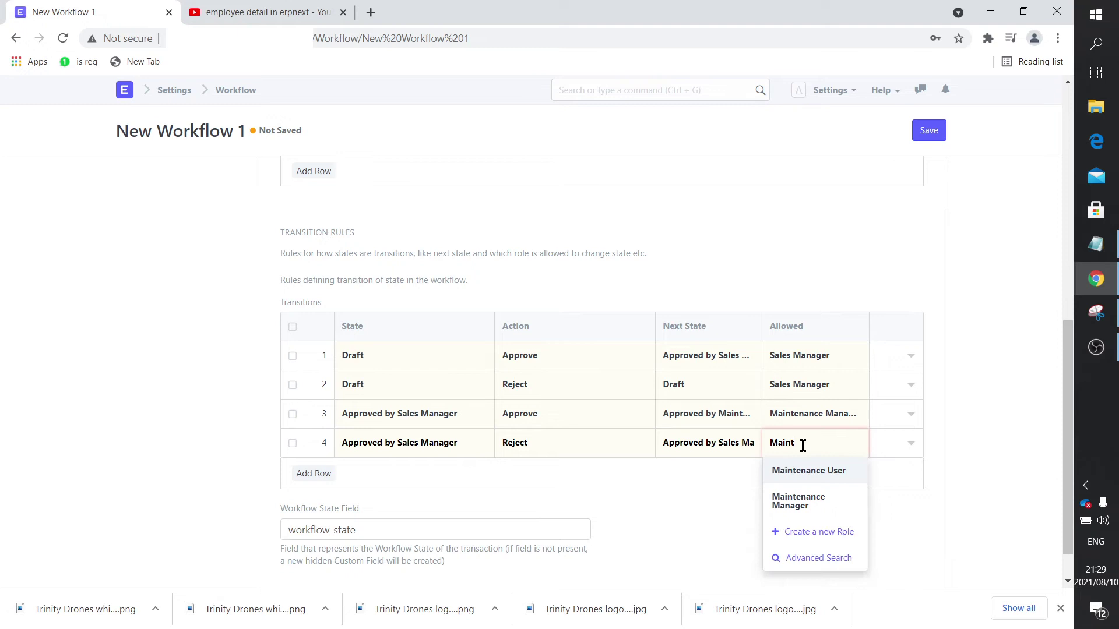
pyautogui.click(801, 495)
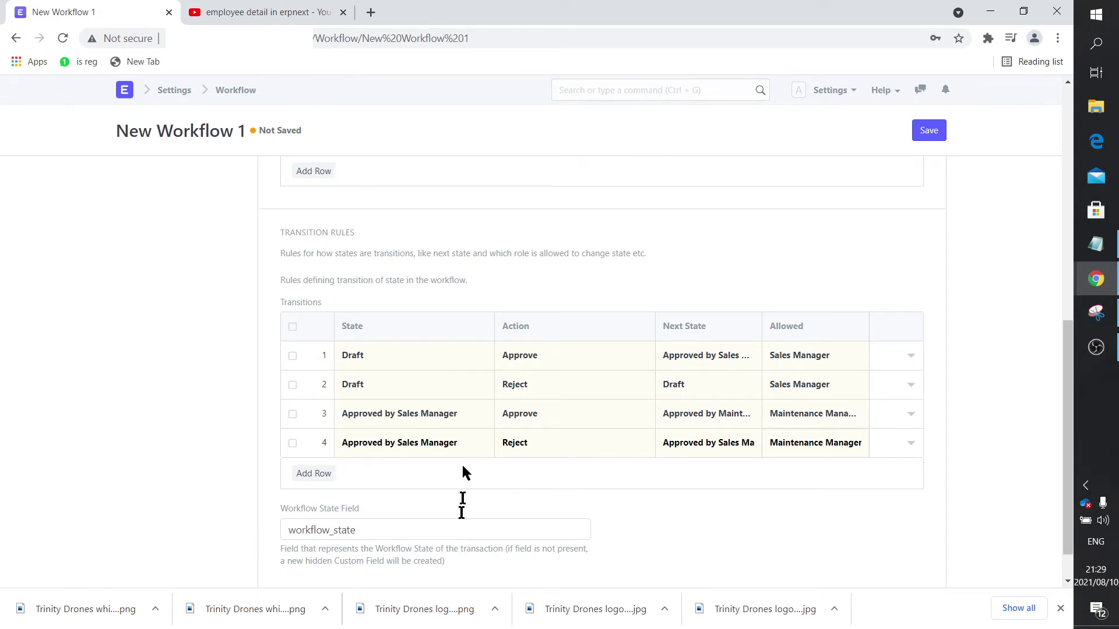
# Save the Quotation Approval workflow, mark it Is Active, save again, and return to the Workflow list
pyautogui.scroll(3, 396, 370)
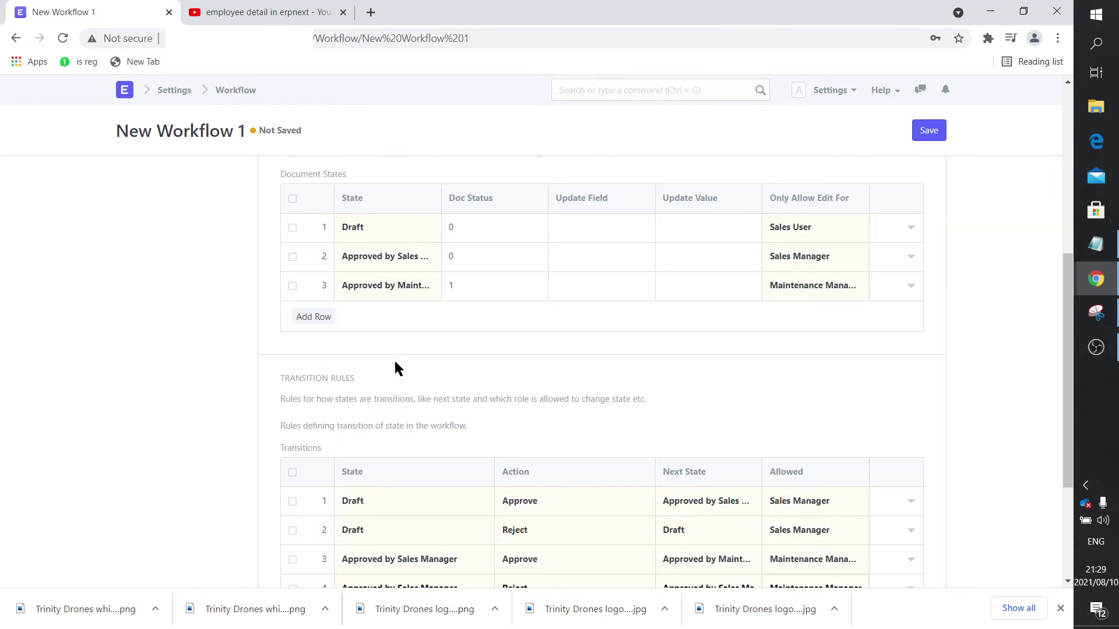
pyautogui.scroll(1, 395, 362)
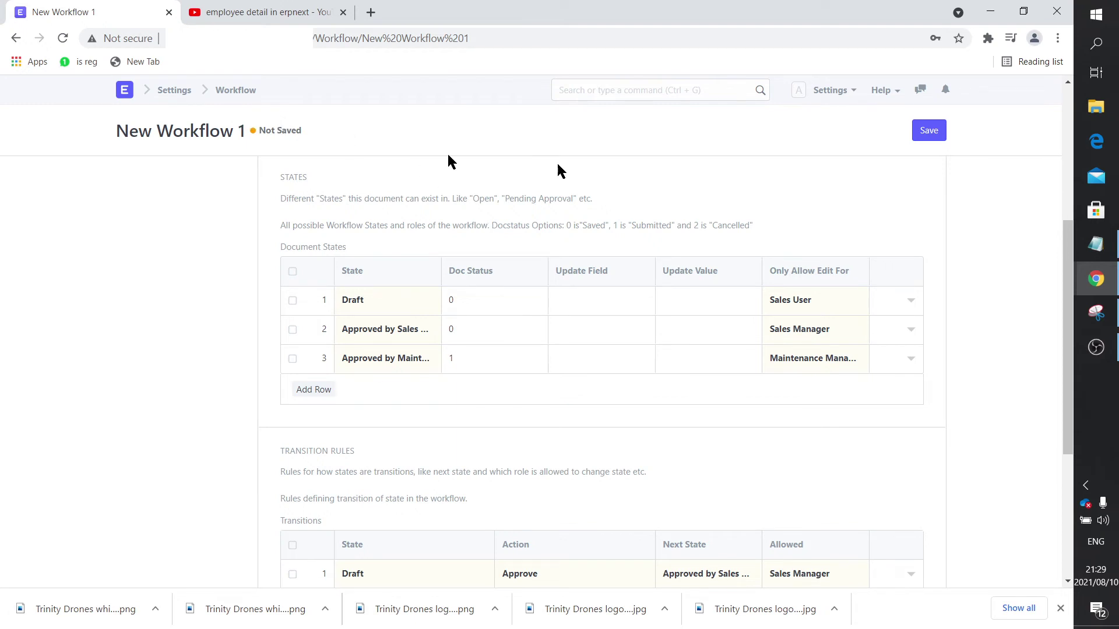
pyautogui.click(931, 131)
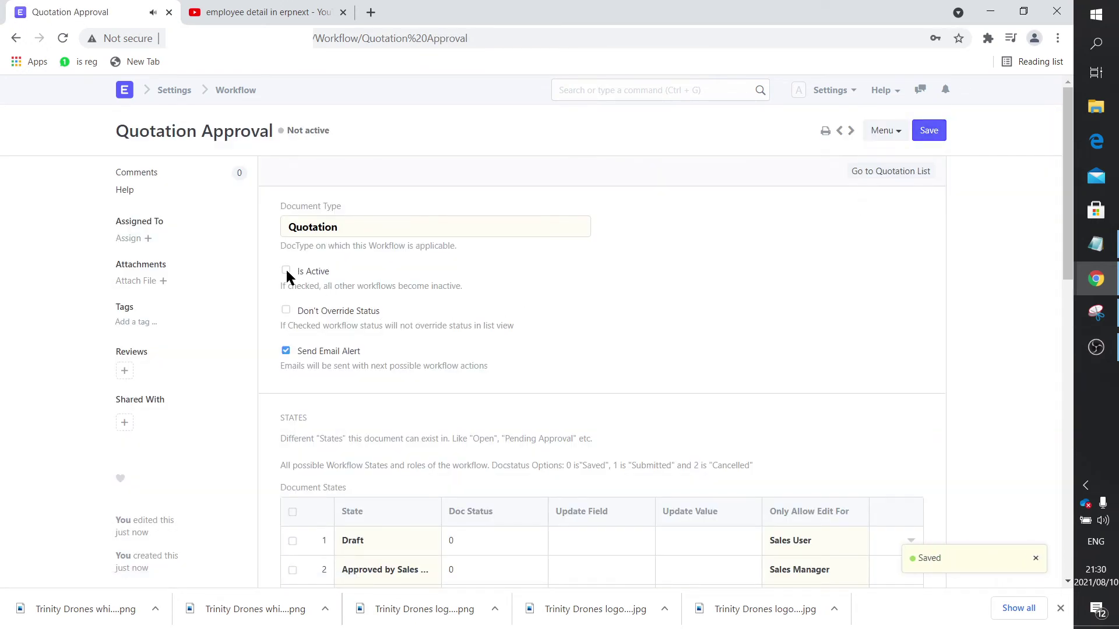
pyautogui.click(286, 272)
pyautogui.click(922, 134)
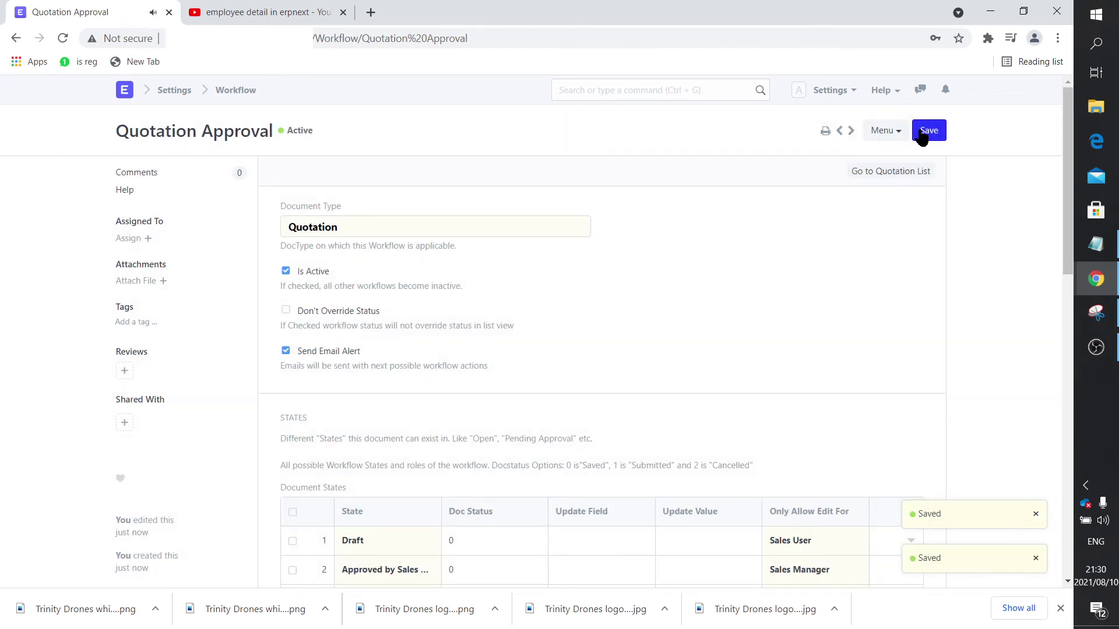
pyautogui.click(230, 95)
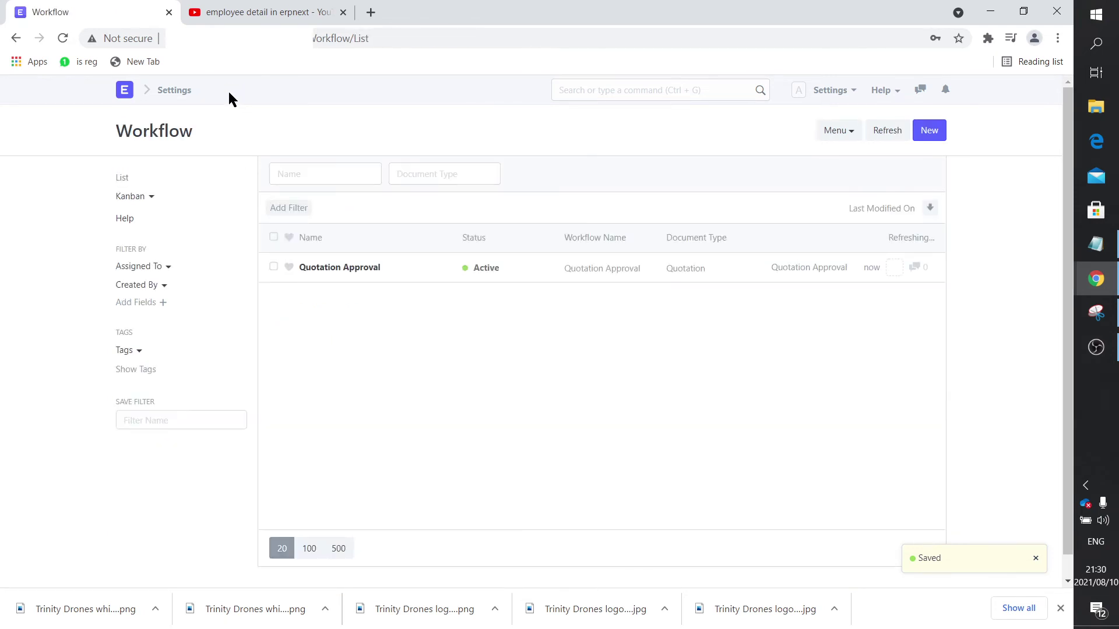
# Search 'workflow' and open the Workflow State list showing all six states
pyautogui.click(608, 89)
pyautogui.write('wo')
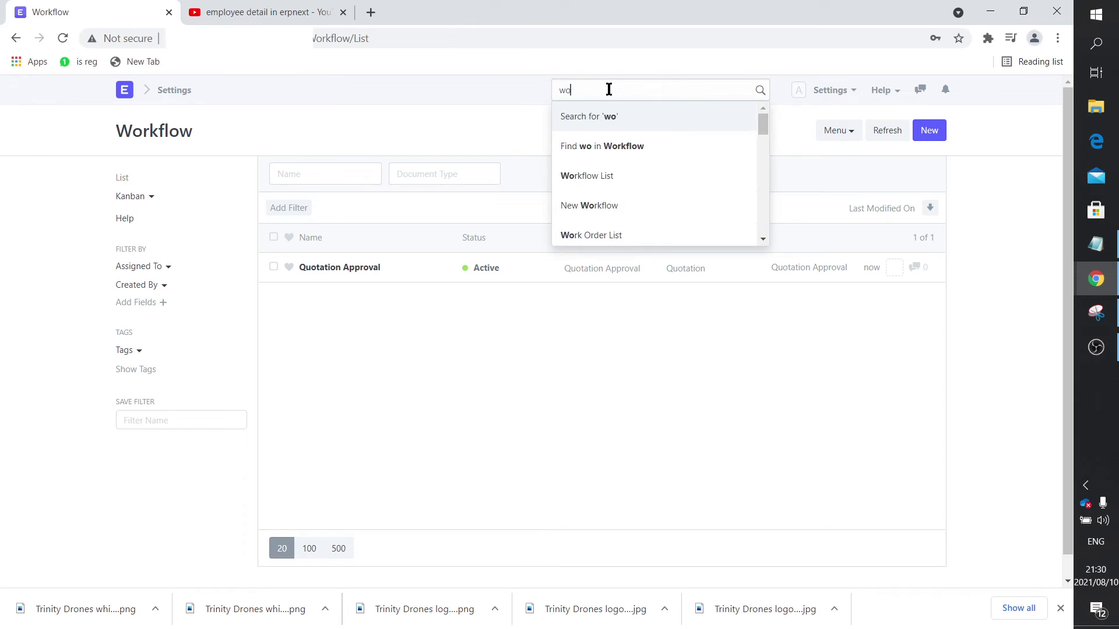
pyautogui.write('rk')
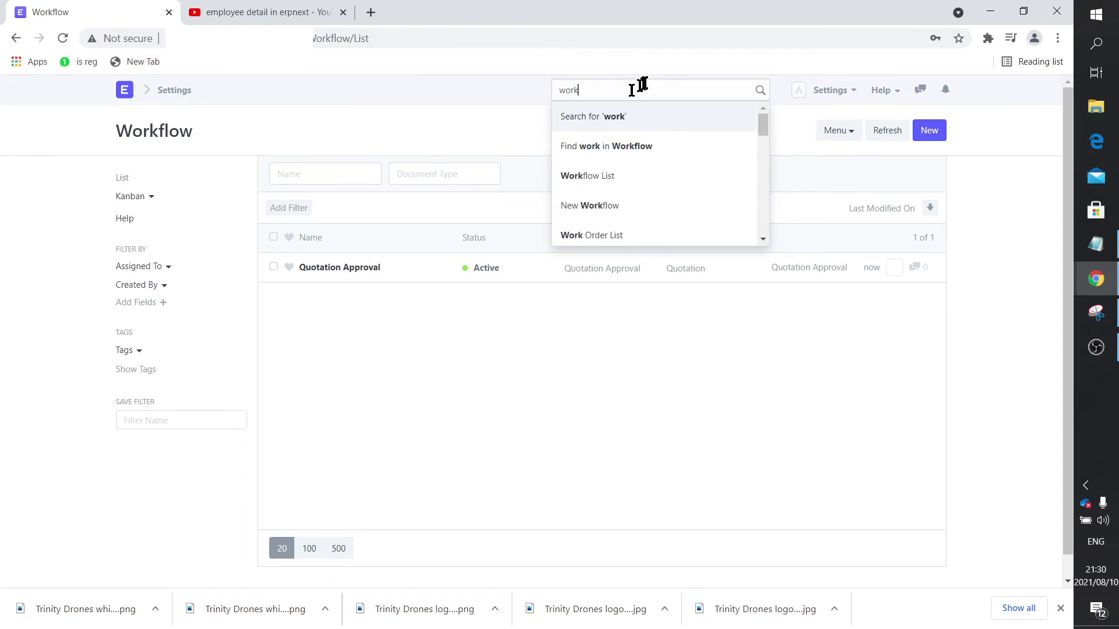
pyautogui.write('flow')
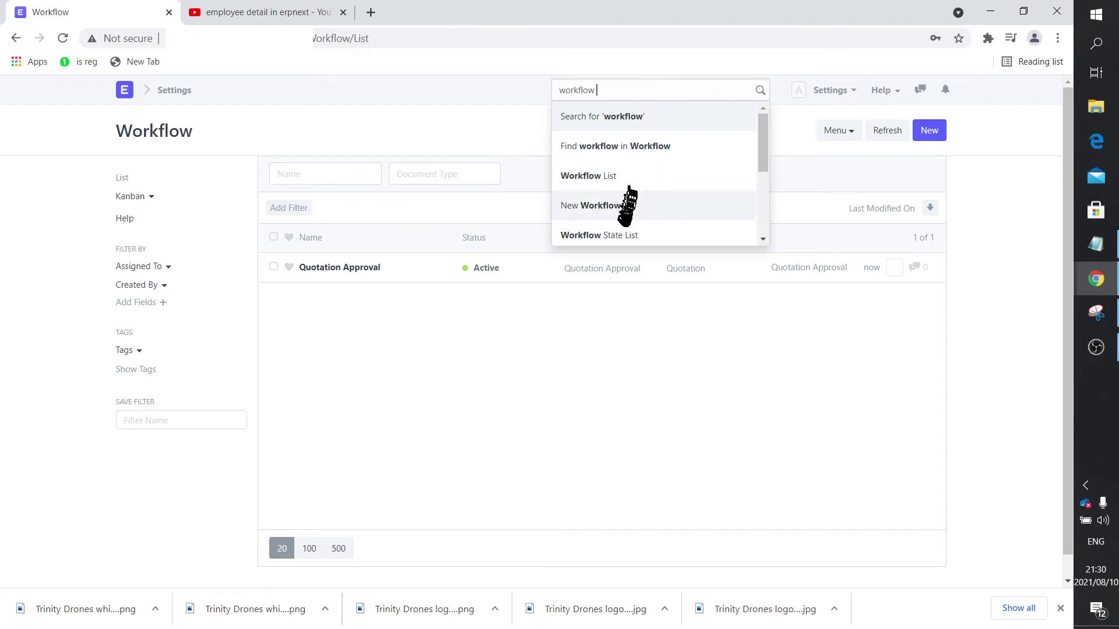
pyautogui.click(618, 235)
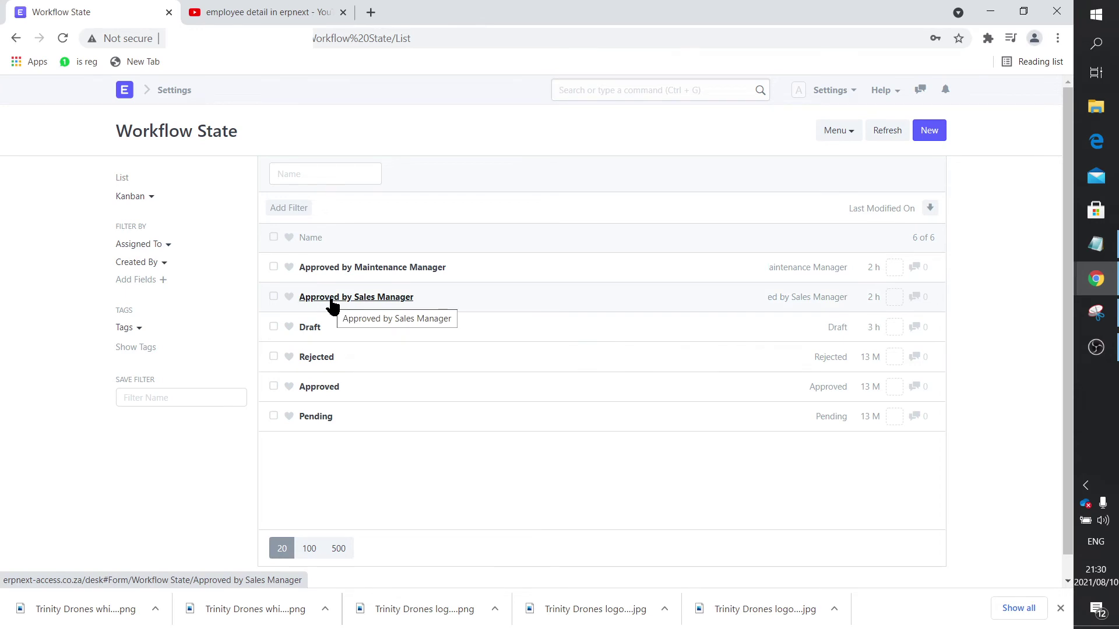
# Review the Draft and Approved by Maintenance Manager workflow states, then return to the home page
pyautogui.click(313, 335)
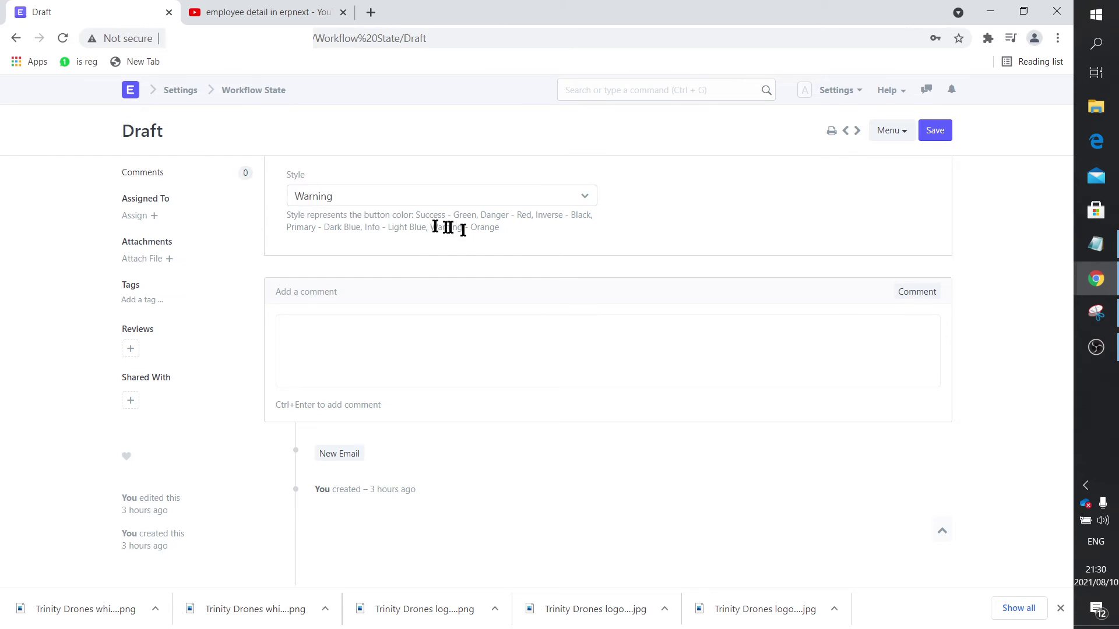
pyautogui.click(271, 90)
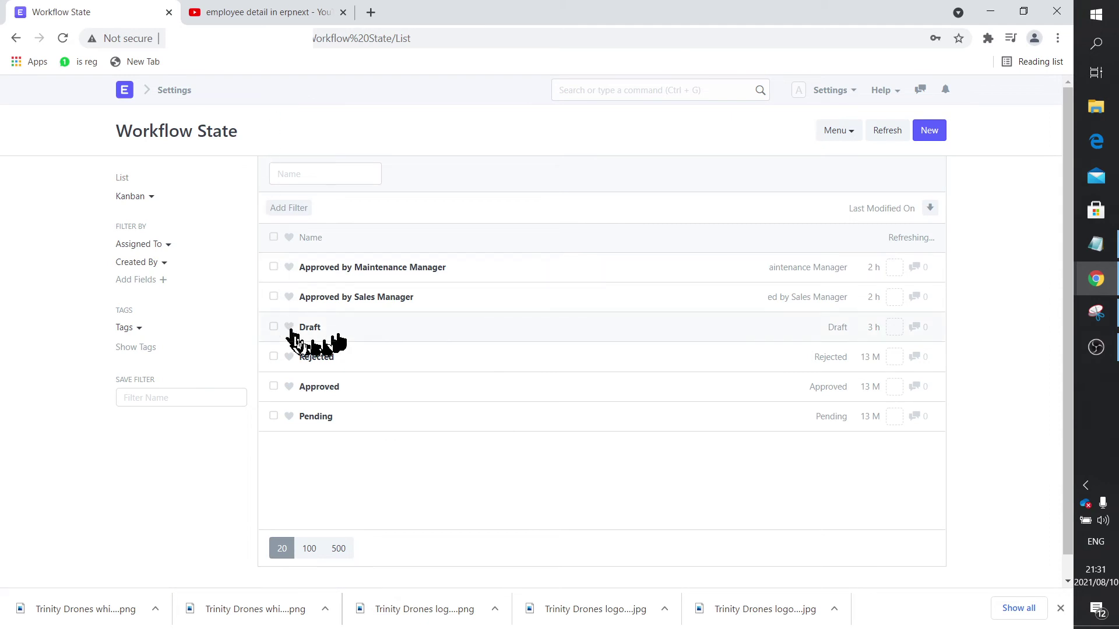
pyautogui.click(353, 269)
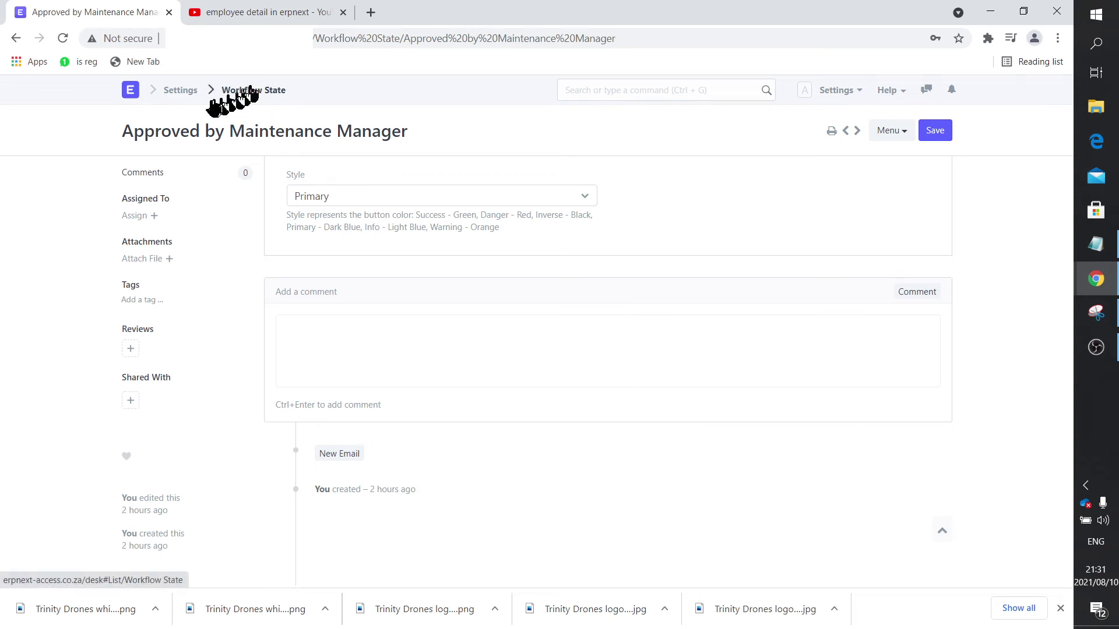
pyautogui.click(131, 92)
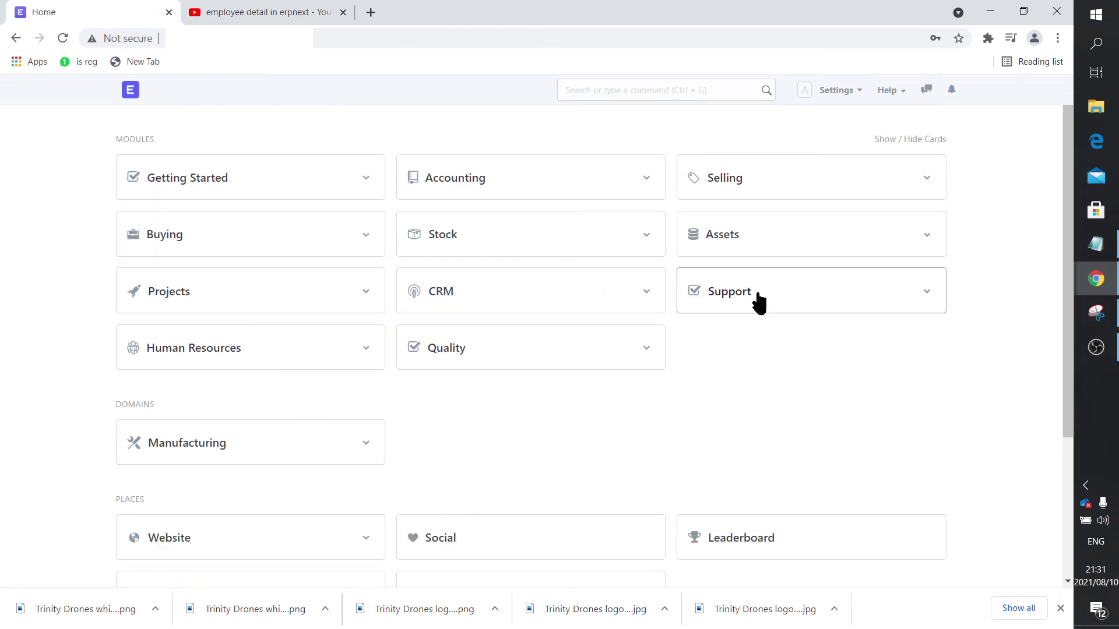
# Start a new quotation under Selling > Quotation and select the existing customer
pyautogui.click(725, 195)
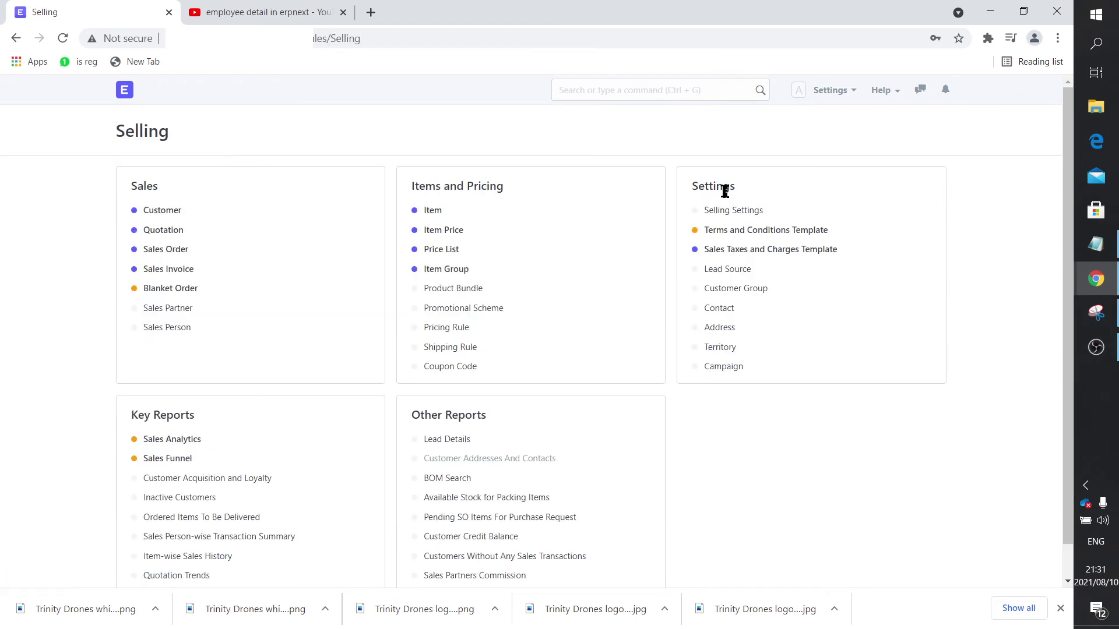
pyautogui.click(173, 230)
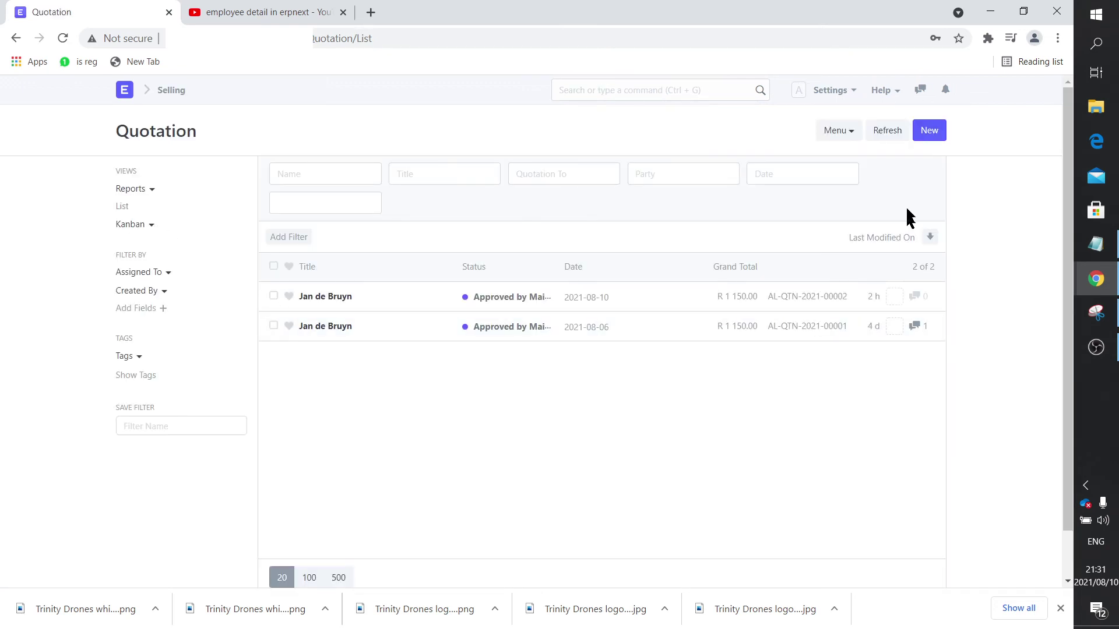
pyautogui.click(929, 132)
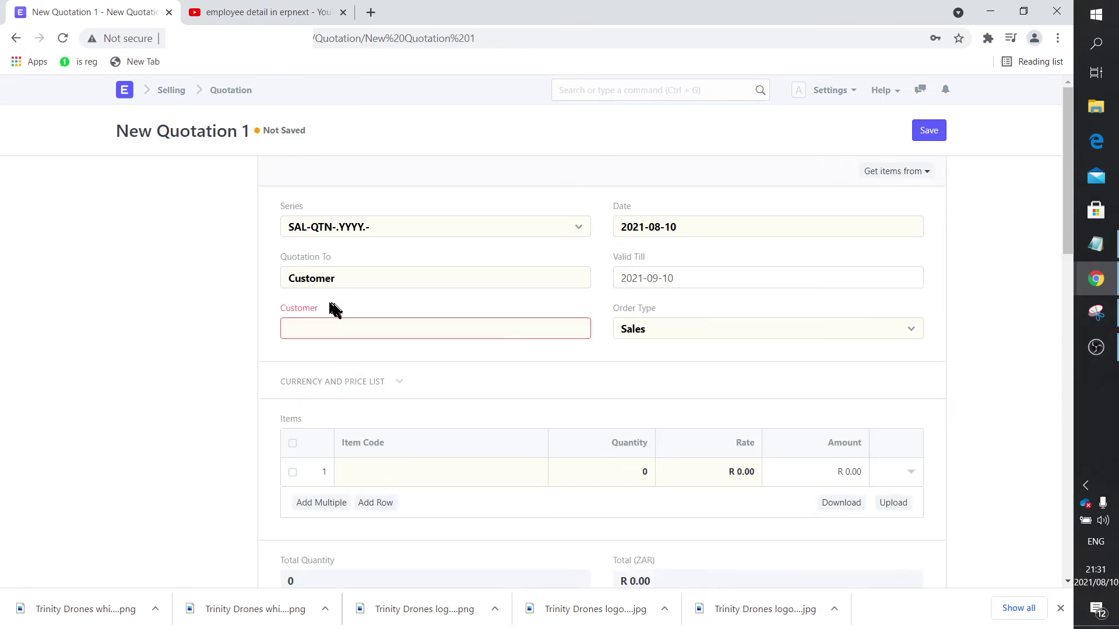
pyautogui.moveTo(333, 310); pyautogui.dragTo(275, 308)
pyautogui.click(341, 318)
pyautogui.click(341, 329)
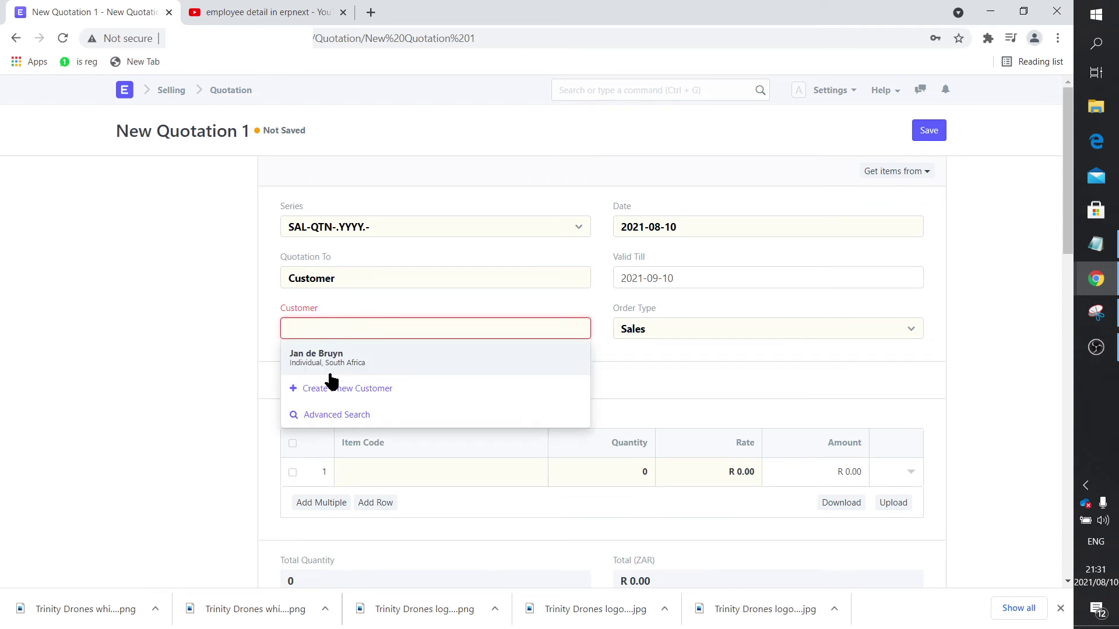
pyautogui.click(331, 364)
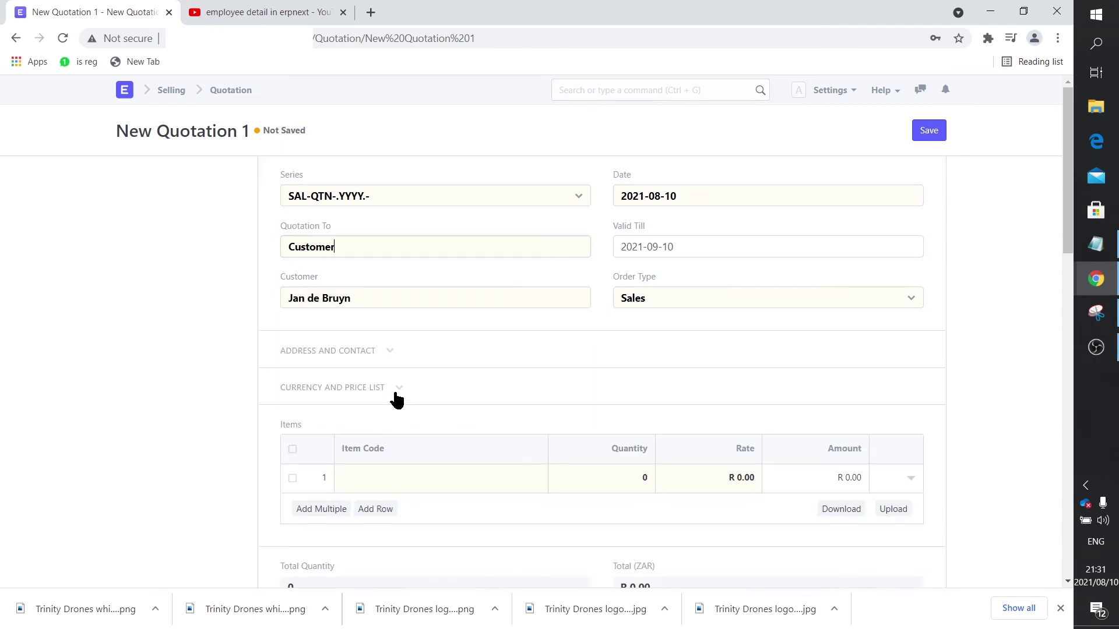
# Add item SKU00001 at R 1 000.00 and apply the South Africa Tax - TD 15% VAT template
pyautogui.scroll(-2, 397, 385)
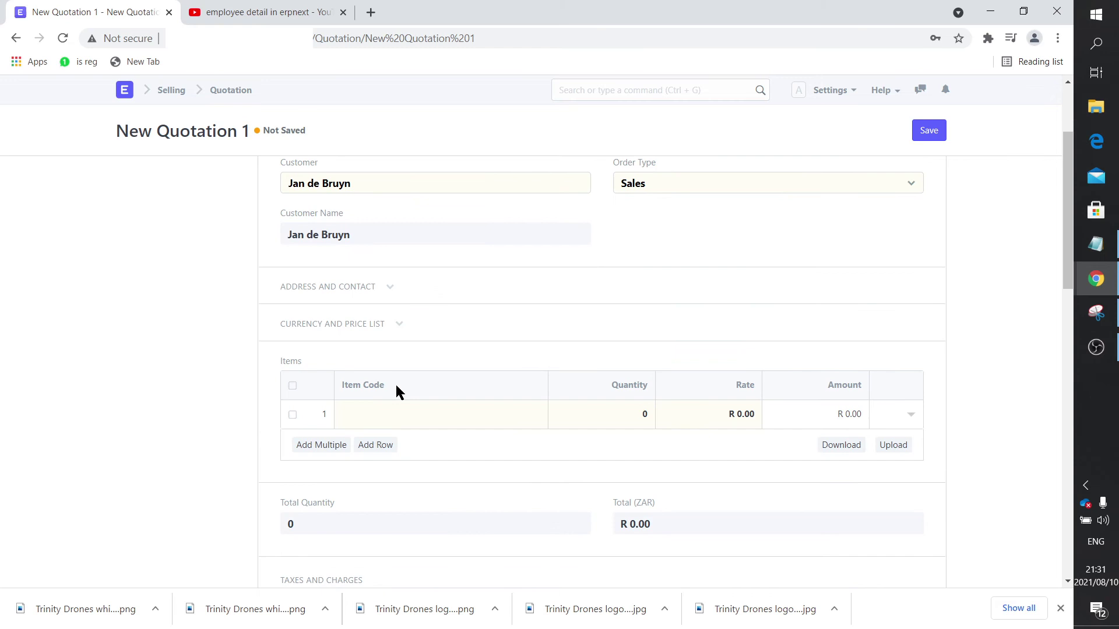
pyautogui.scroll(-1, 419, 343)
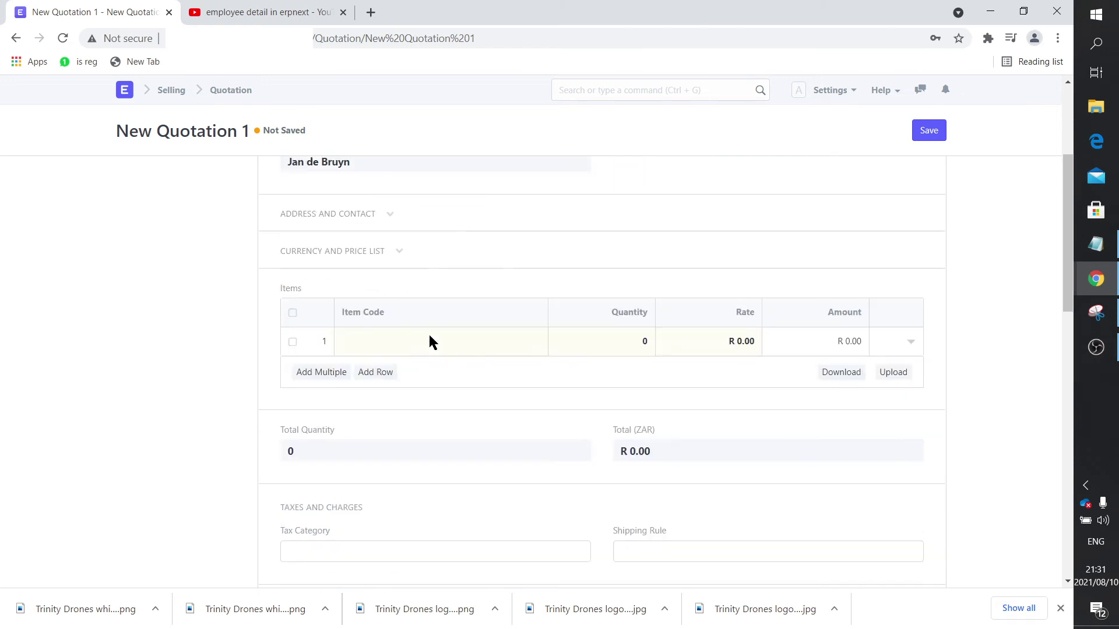
pyautogui.click(393, 344)
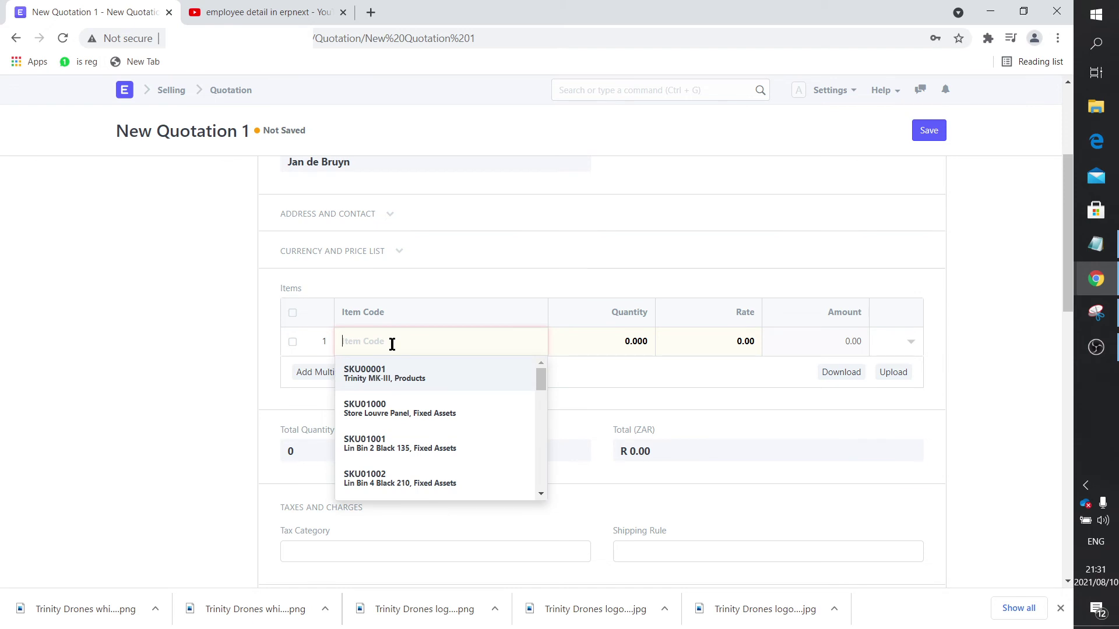
pyautogui.write('Trinity')
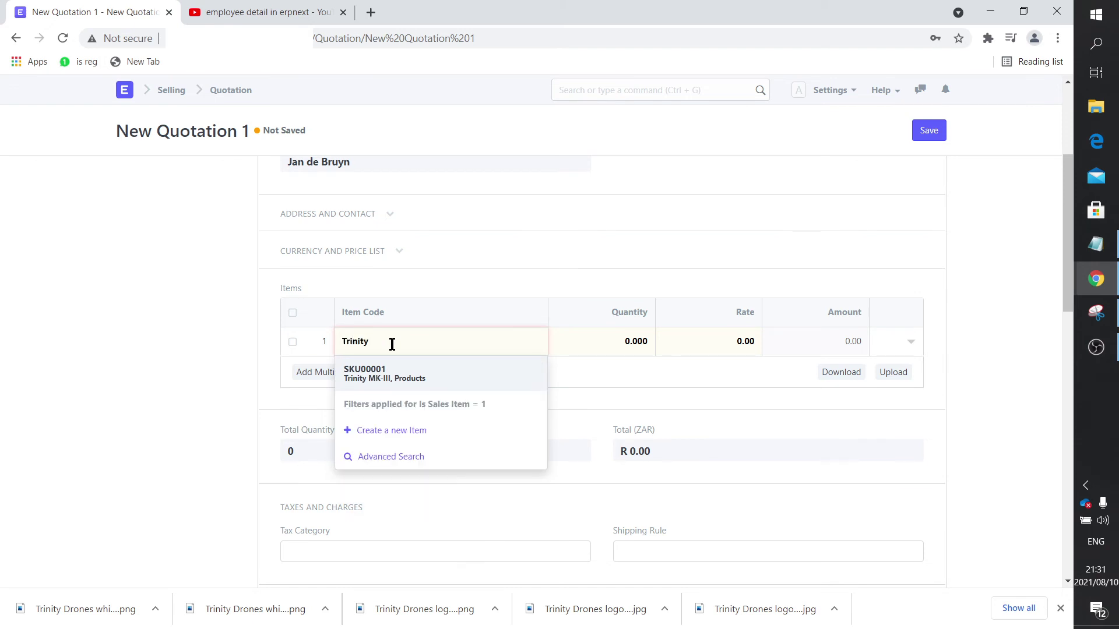
pyautogui.click(392, 371)
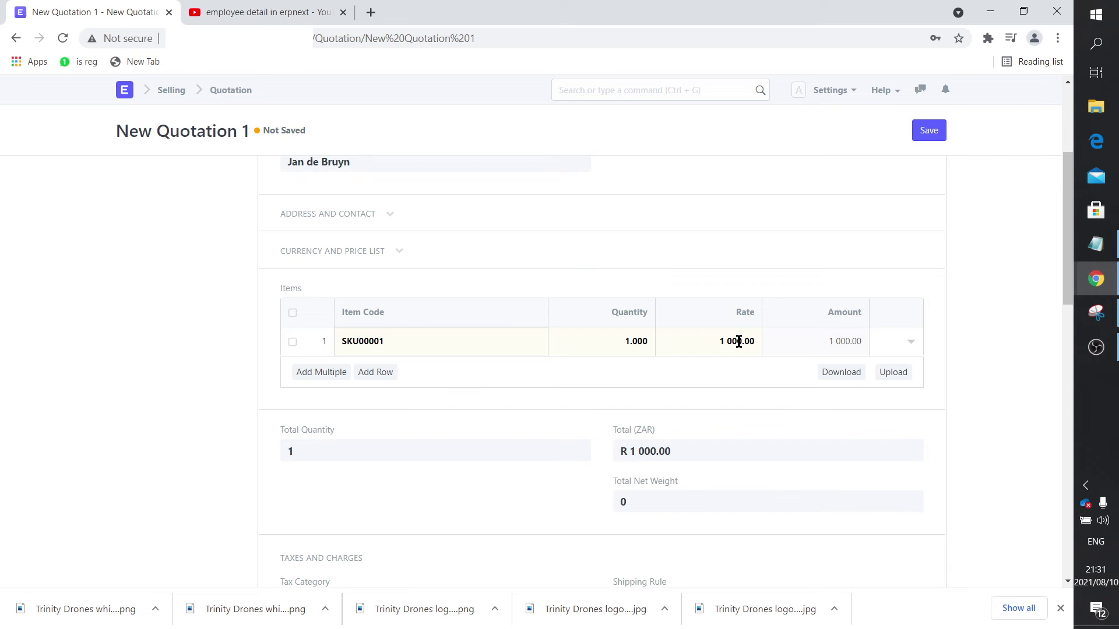
pyautogui.scroll(-5, 739, 341)
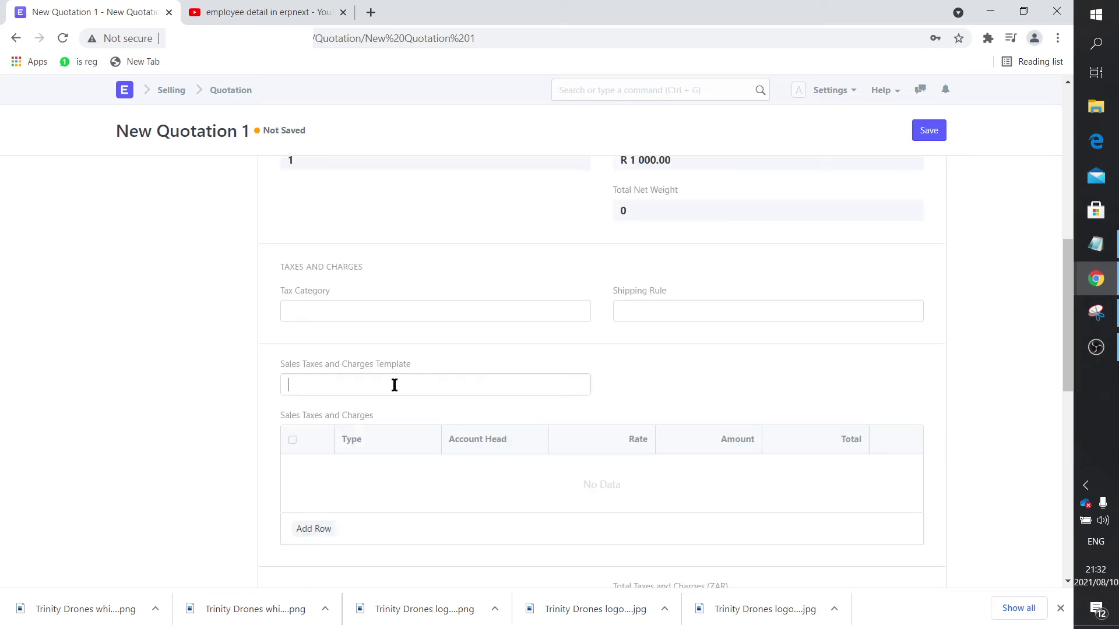
pyautogui.click(379, 408)
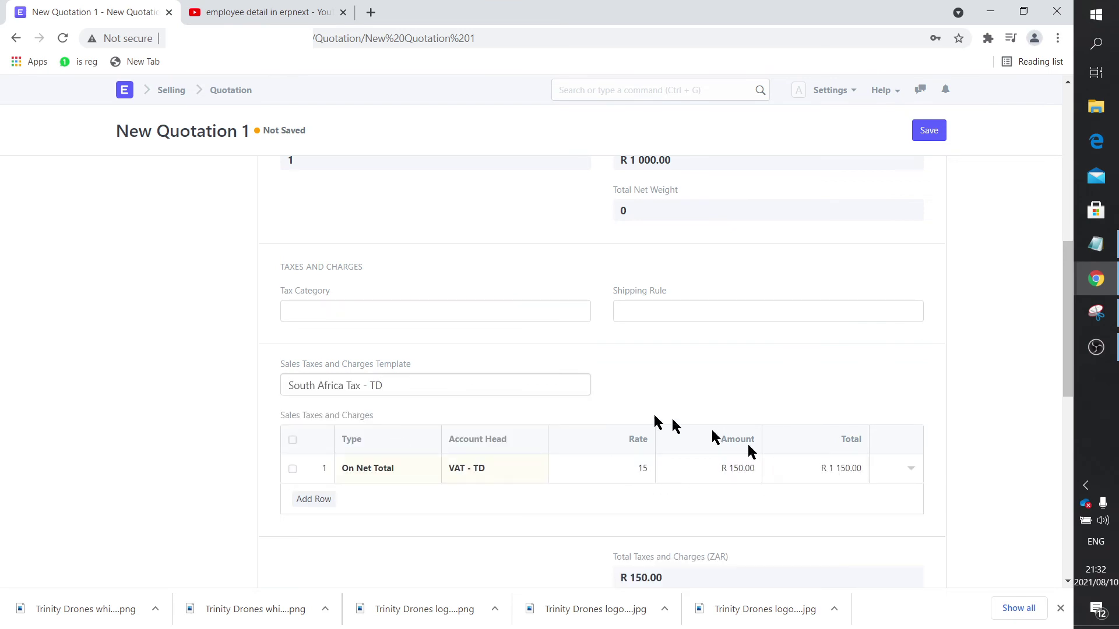
pyautogui.scroll(10, 579, 393)
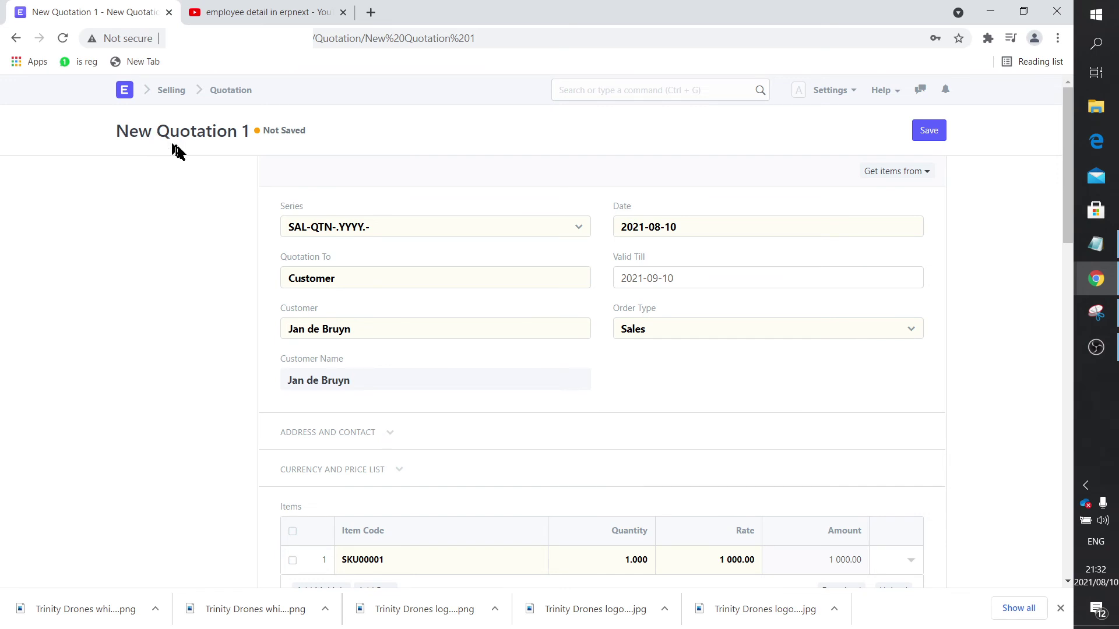
# Save the quotation as draft SAL-QTN-2021-00003
pyautogui.click(924, 139)
pyautogui.click(928, 132)
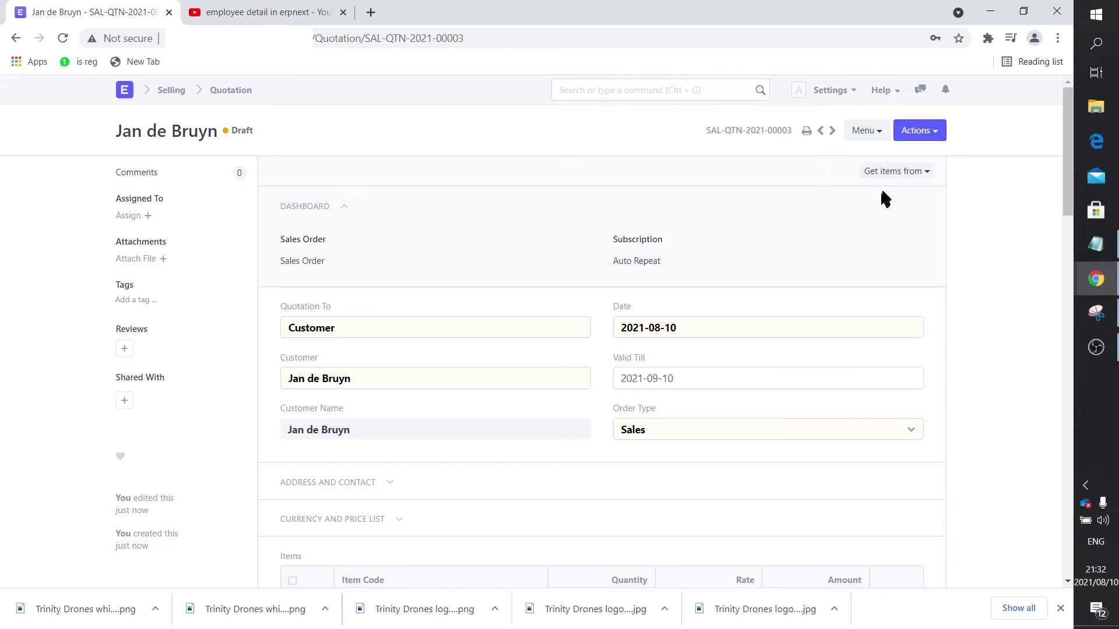
pyautogui.click(936, 137)
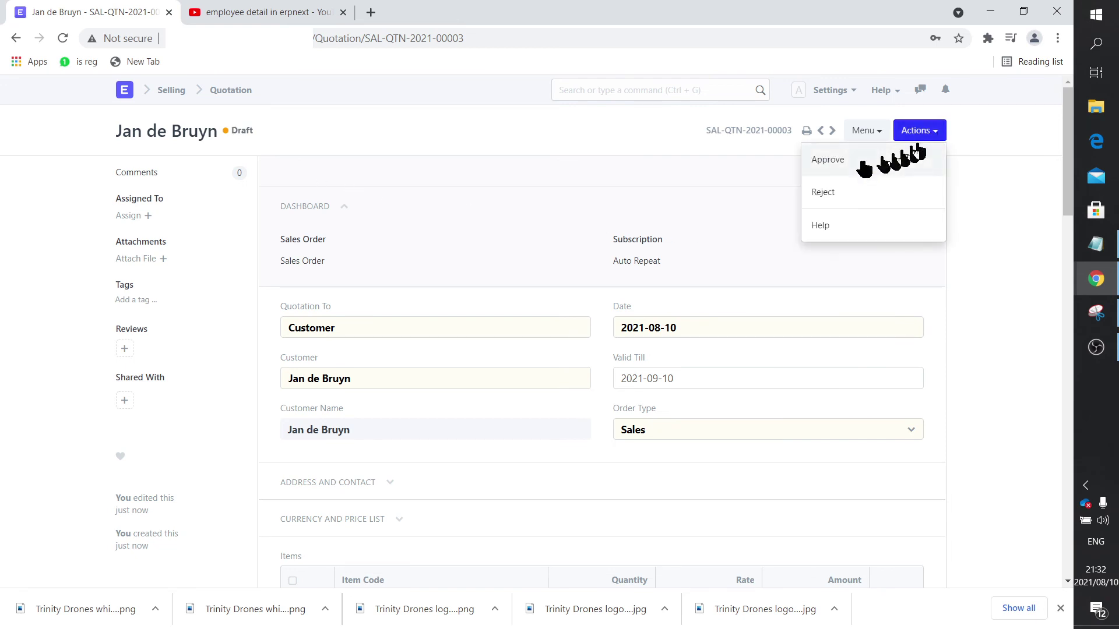
pyautogui.click(999, 209)
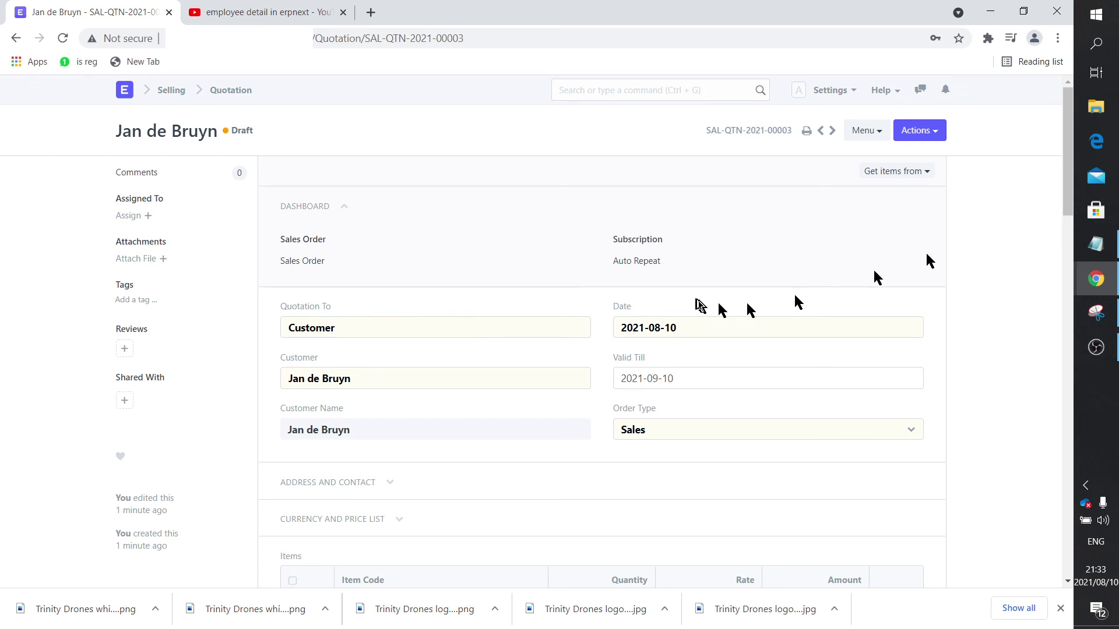
# Approve SAL-QTN-2021-00003 at the Sales Manager stage of the workflow
pyautogui.click(938, 136)
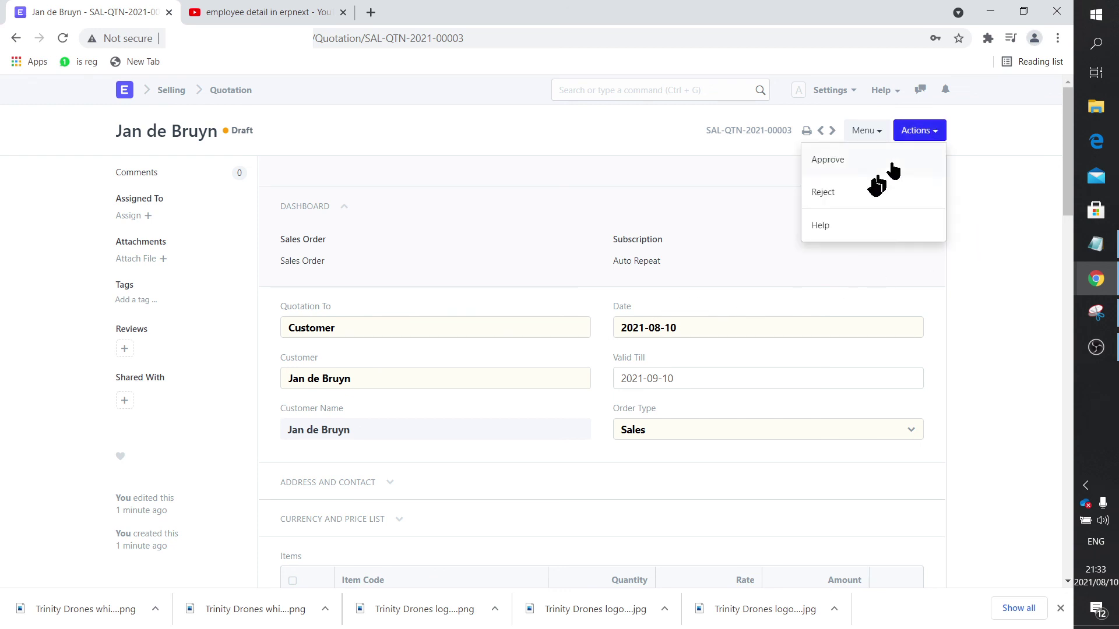
pyautogui.click(854, 162)
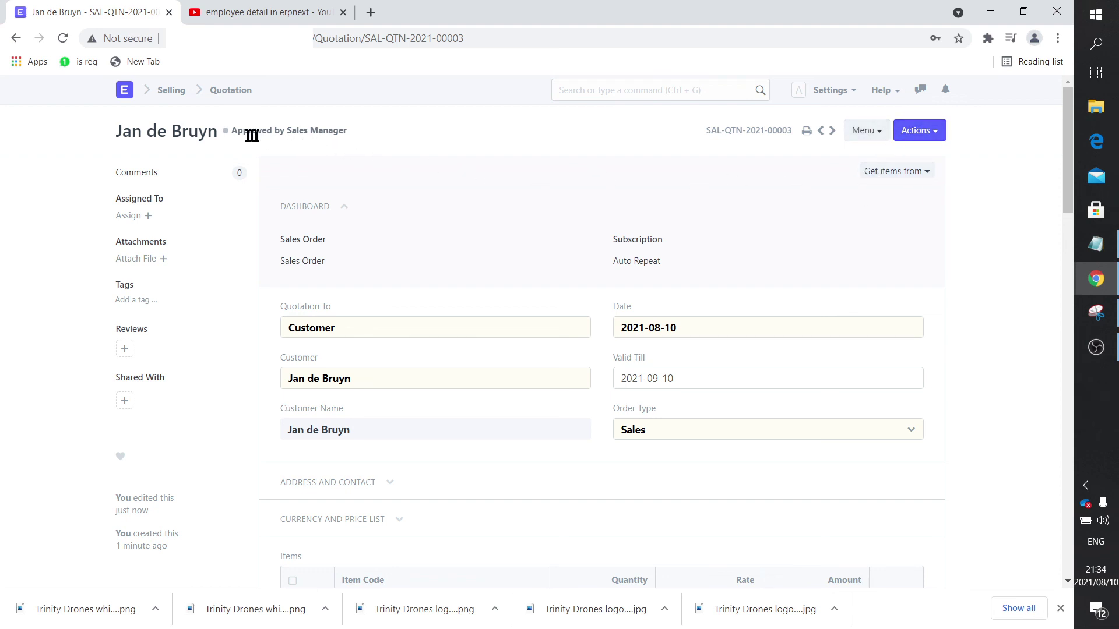
# Give SAL-QTN-2021-00003 its final Maintenance Manager approval, submitting it
pyautogui.click(933, 134)
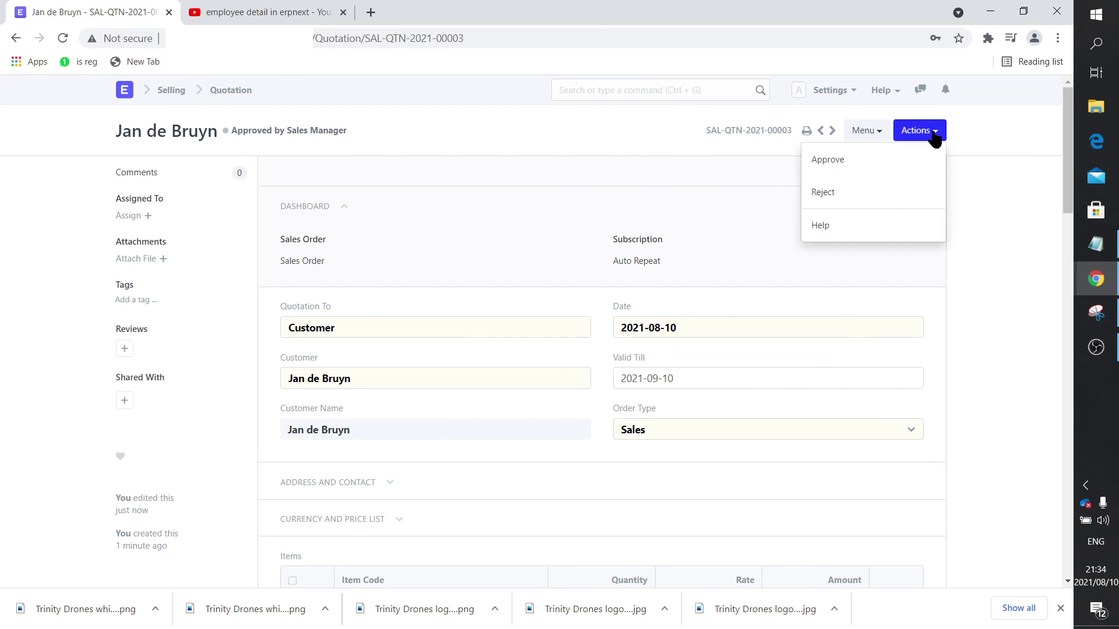
pyautogui.click(849, 160)
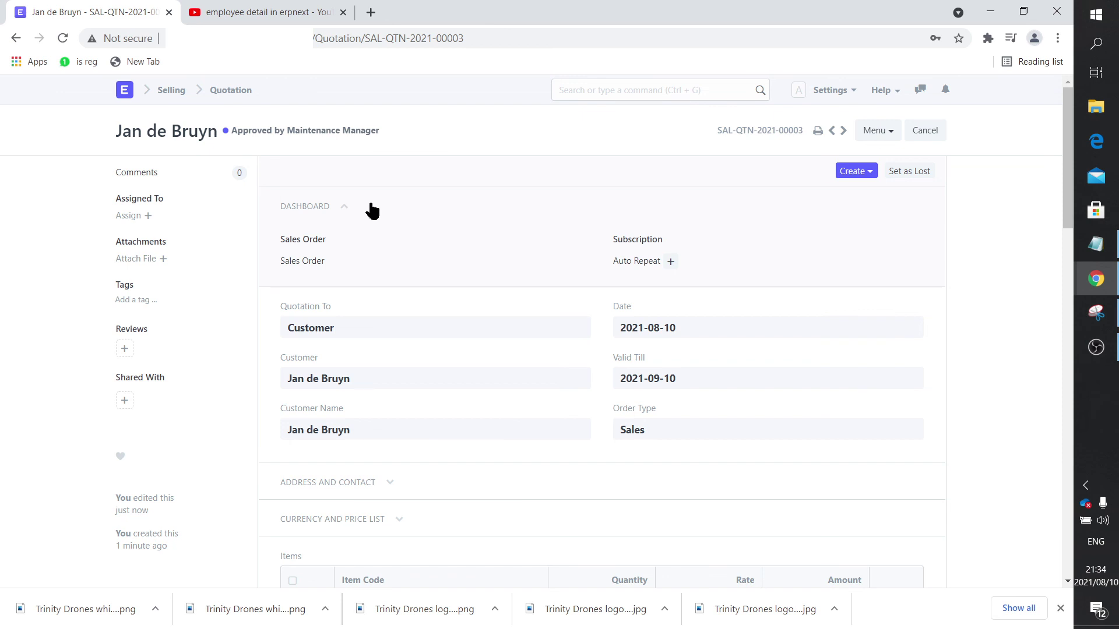
# Return to the Quotation list showing the three approved R 1 150.00 quotations
pyautogui.click(223, 91)
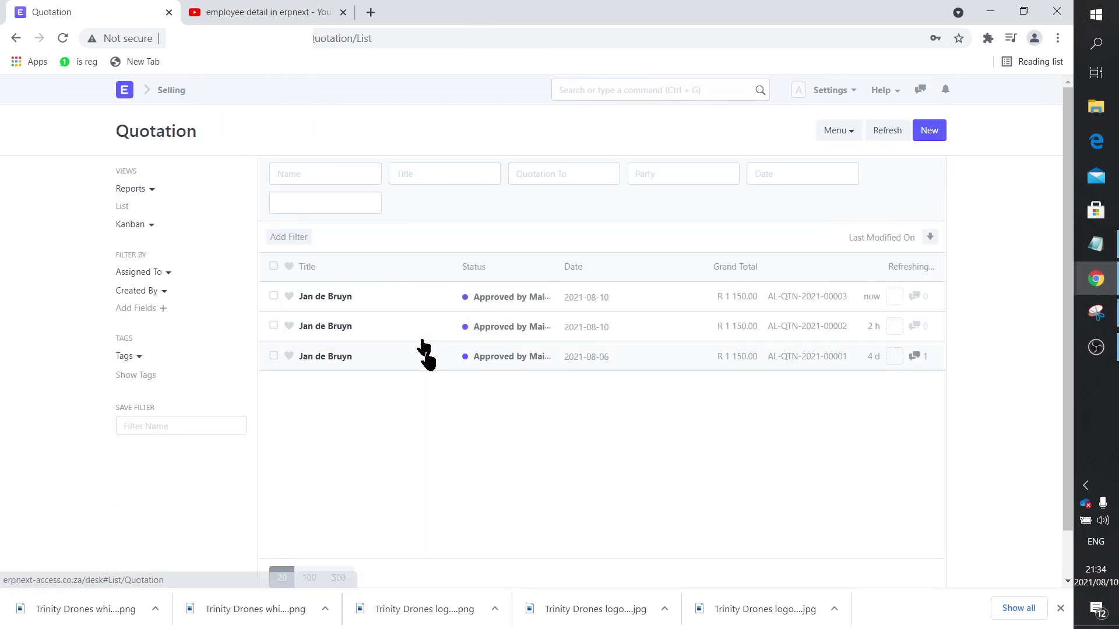